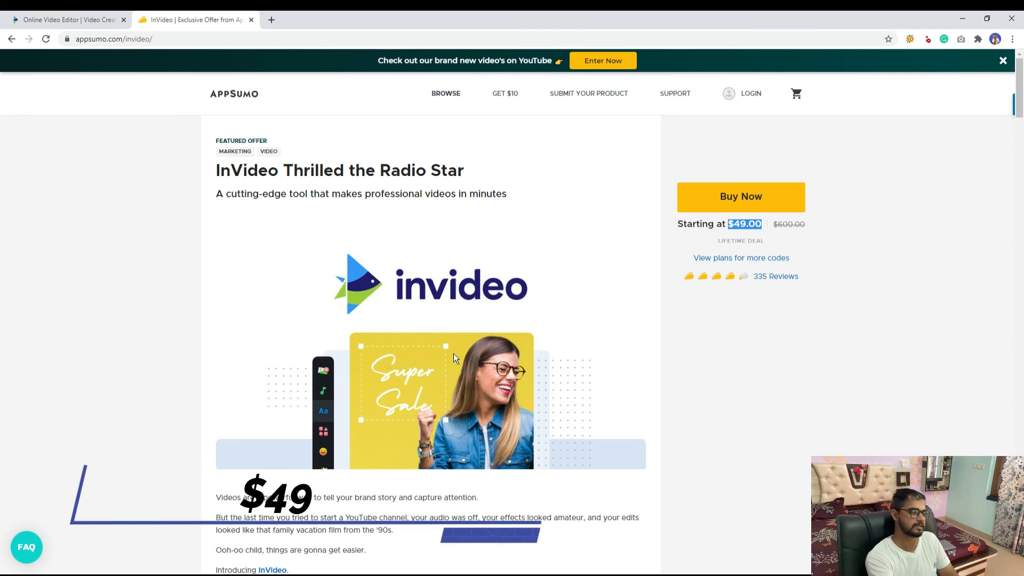
Switch to the InVideo site, look over the Article-to-Video and Blank Template workflows, and return to the pre-made templates
left_click(89, 21)
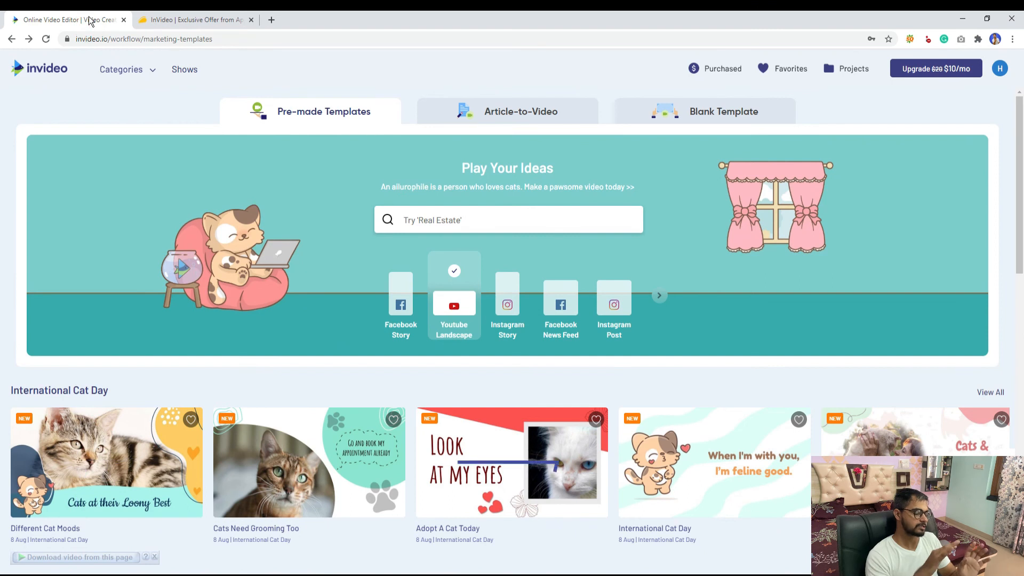
mouse_move(128, 60)
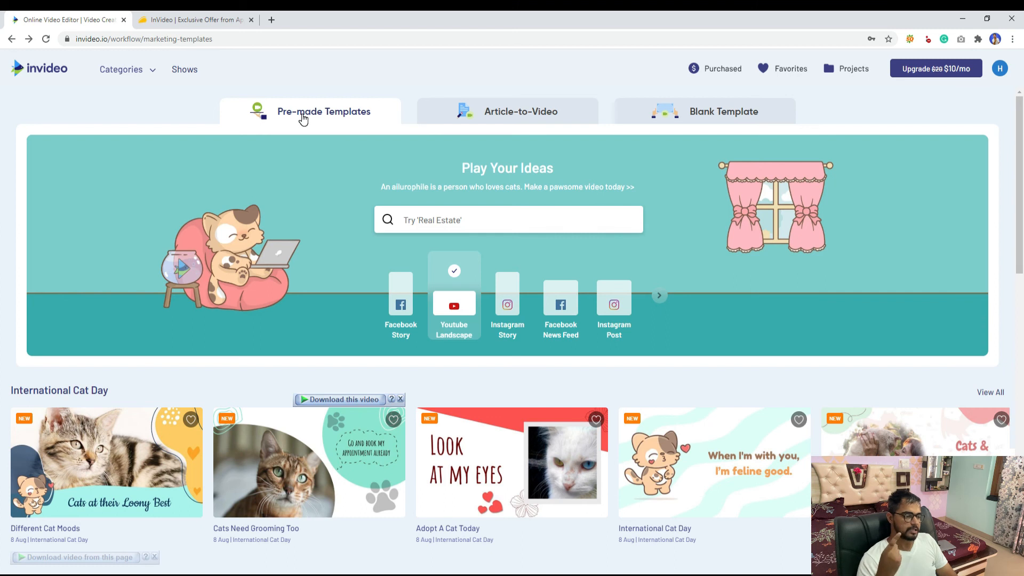
left_click(541, 118)
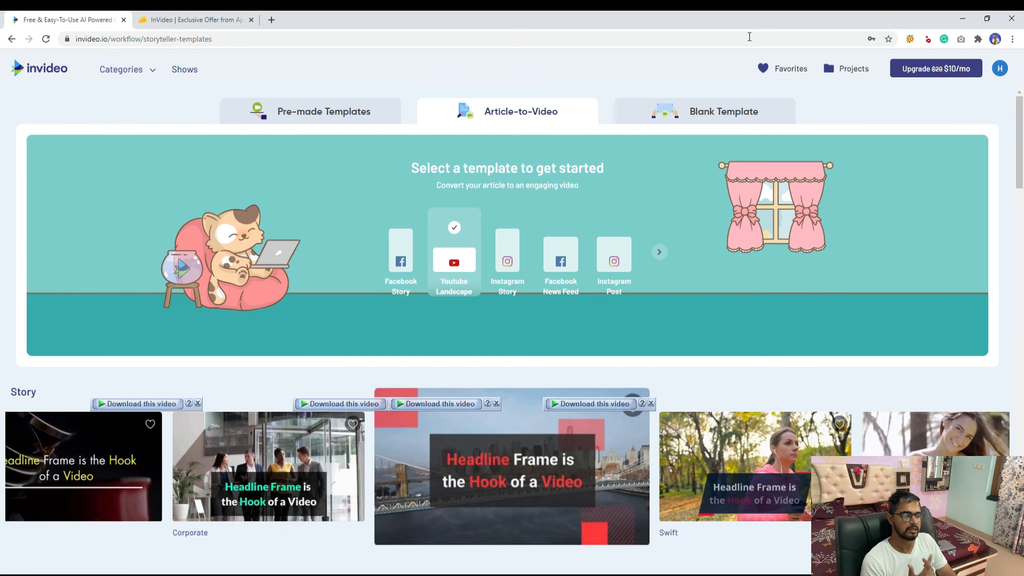
left_click(709, 119)
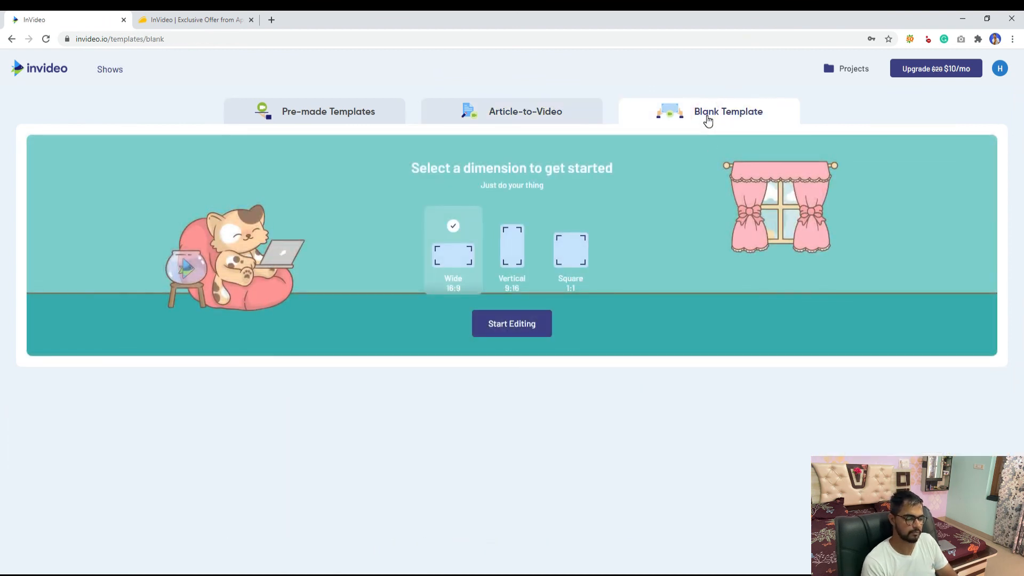
left_click(328, 113)
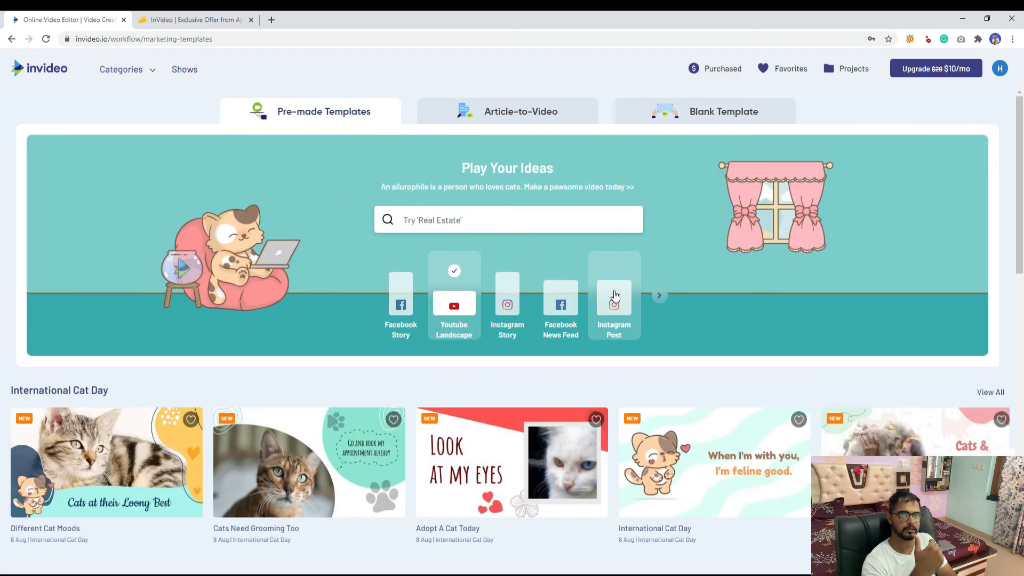
Open the "Cats Need Grooming Too" pre-made template in Wide (16:9) format in the editor, dismissing the download overlays
left_click(454, 221)
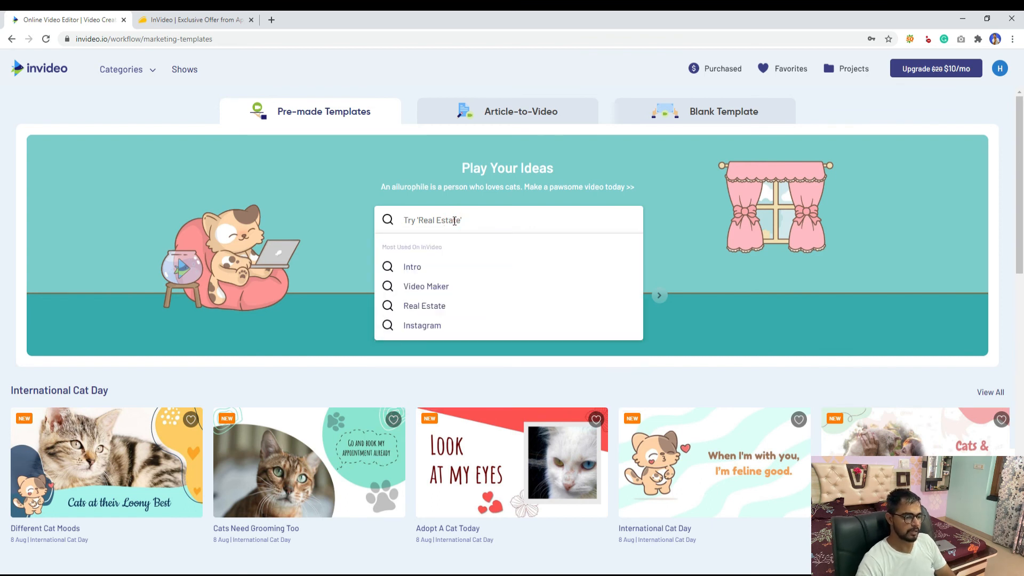
left_click(334, 231)
scroll(722, 167, "down", 4)
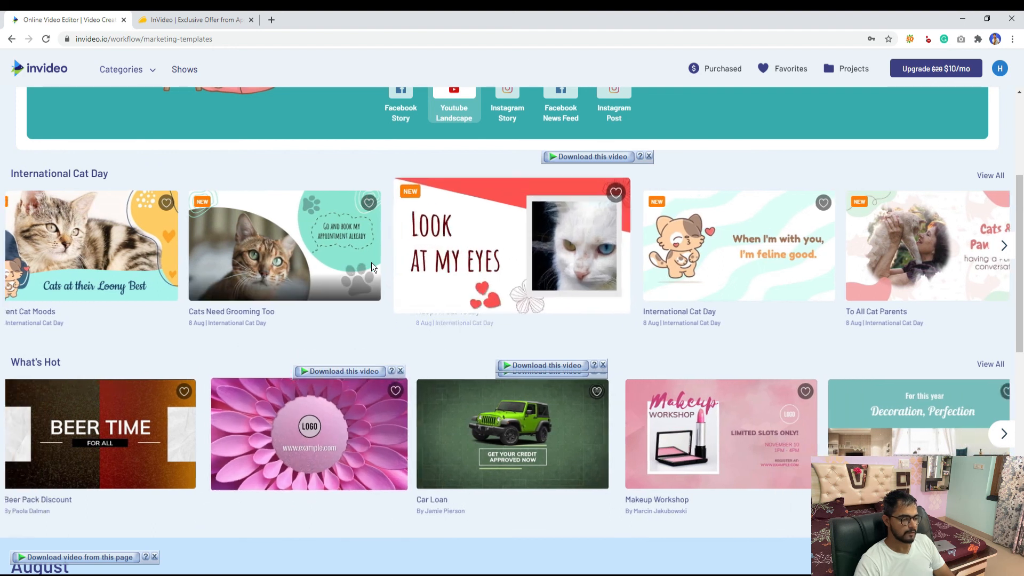
mouse_move(338, 253)
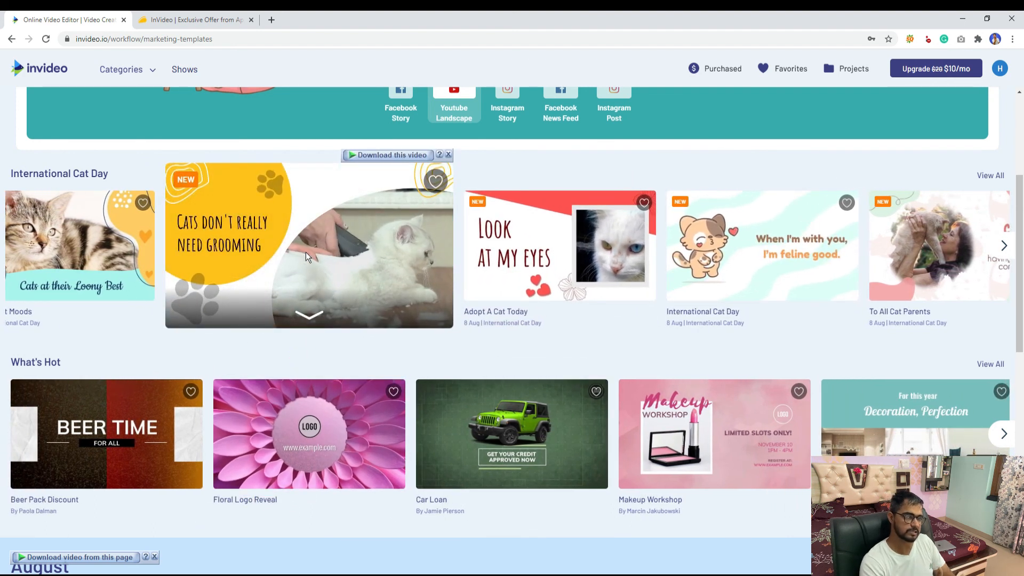
left_click(306, 252)
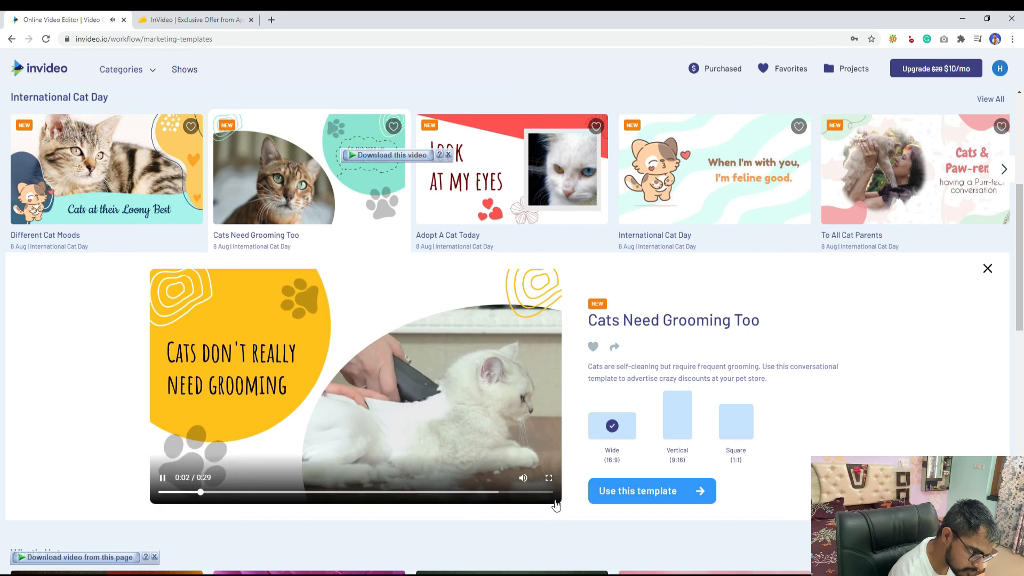
left_click(643, 500)
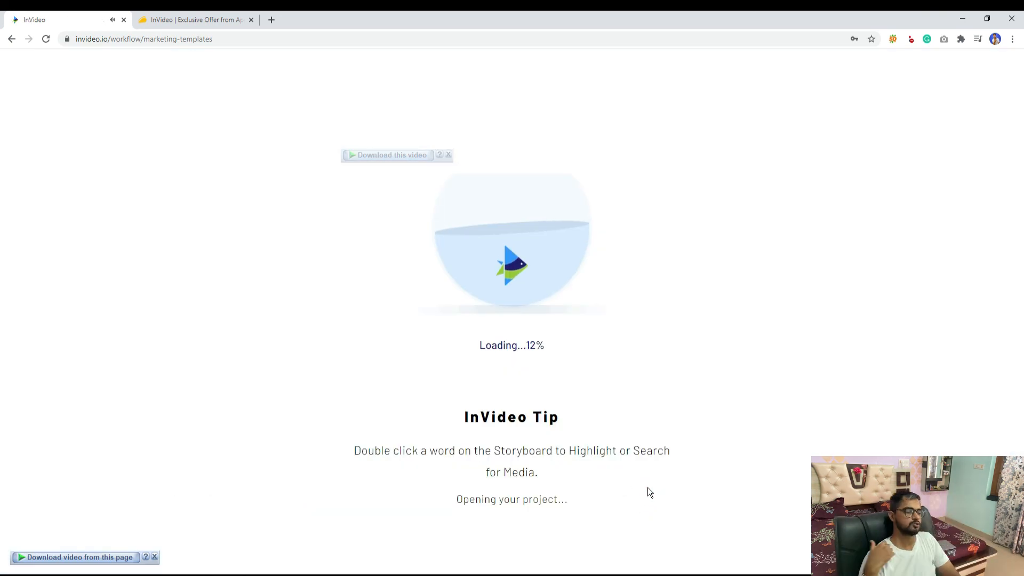
left_click(450, 156)
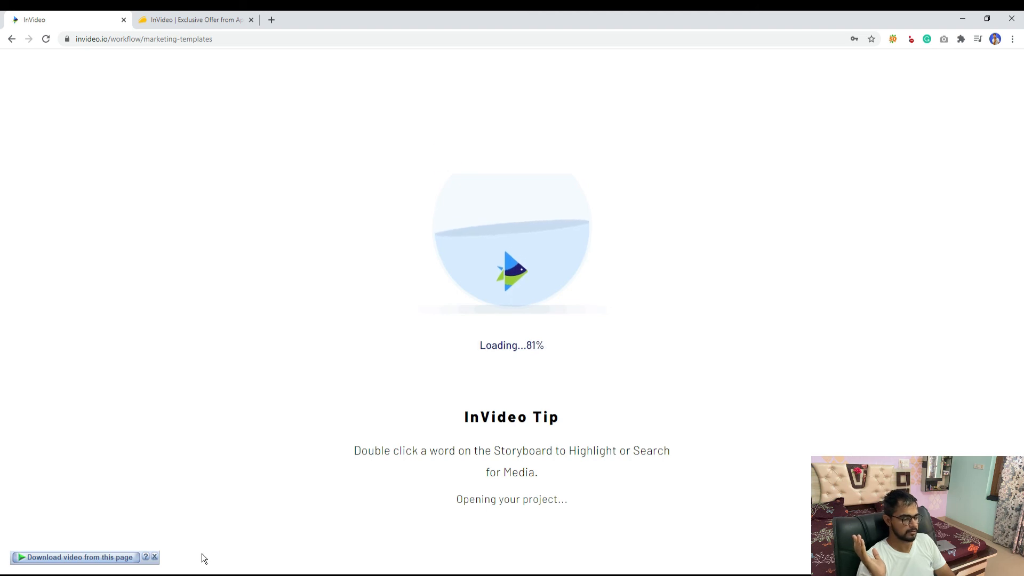
left_click(154, 556)
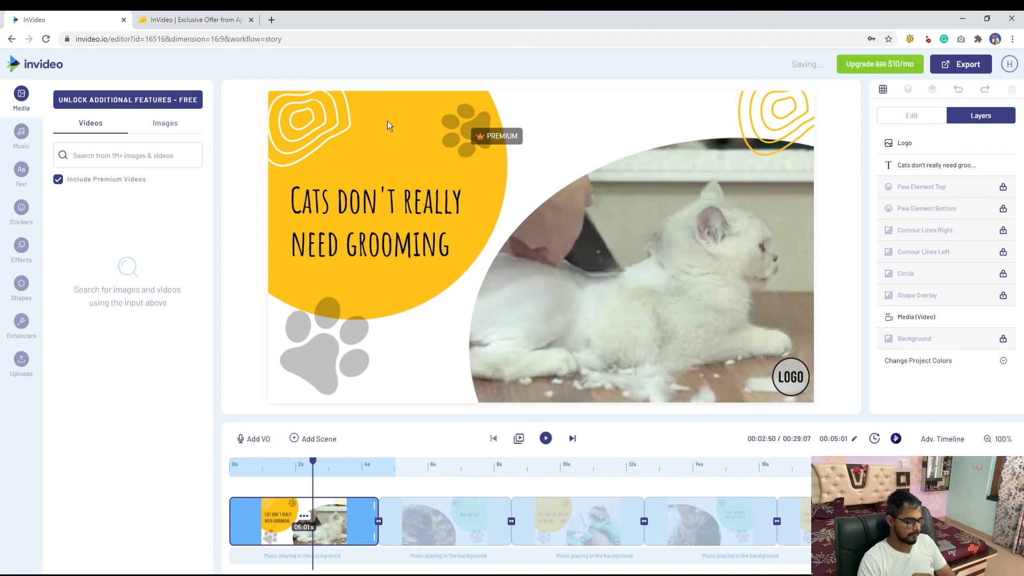
Check the InVideo offer on the AppSumo page and return to the account area of the InVideo editor
left_click(176, 20)
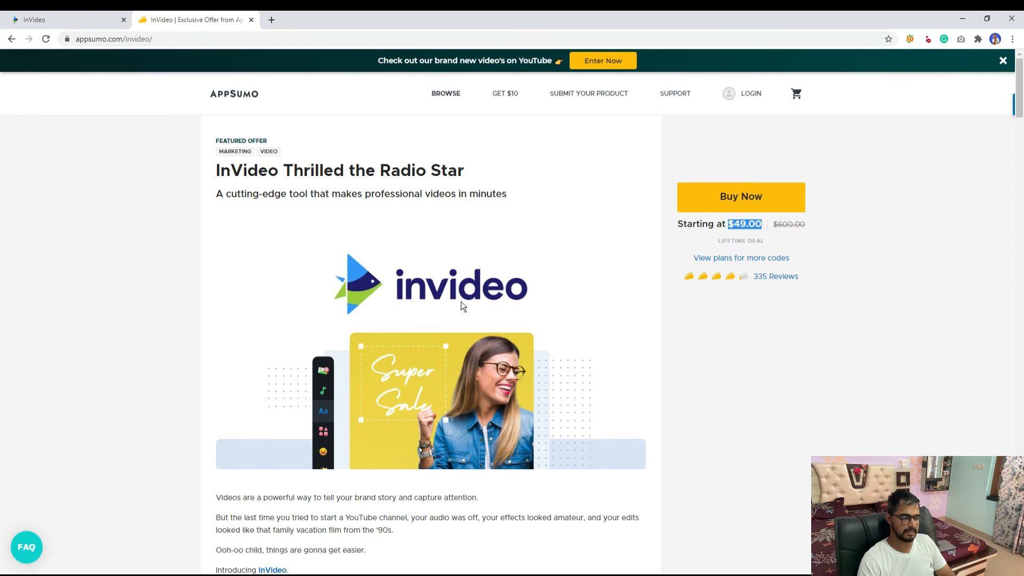
left_click(92, 22)
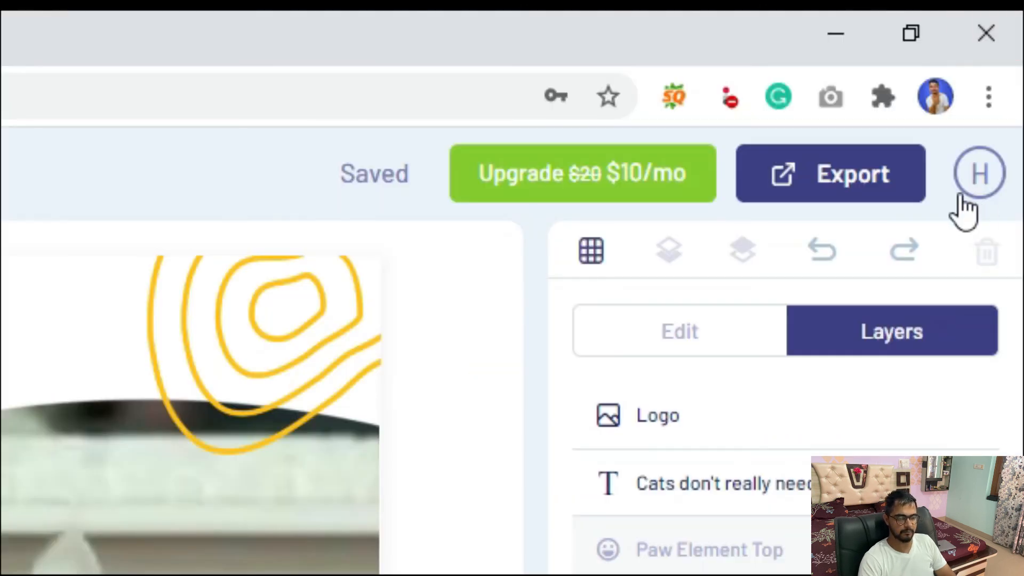
left_click(1010, 65)
left_click(980, 175)
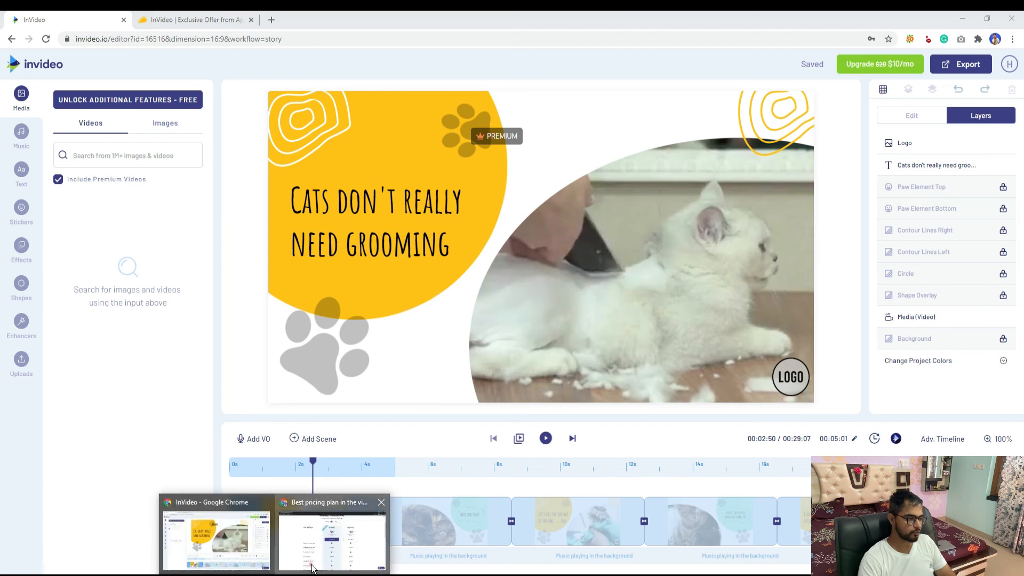
Compare the Business and Unlimited plans on the InVideo pricing page through to the last feature, and return to the editor
left_click(330, 528)
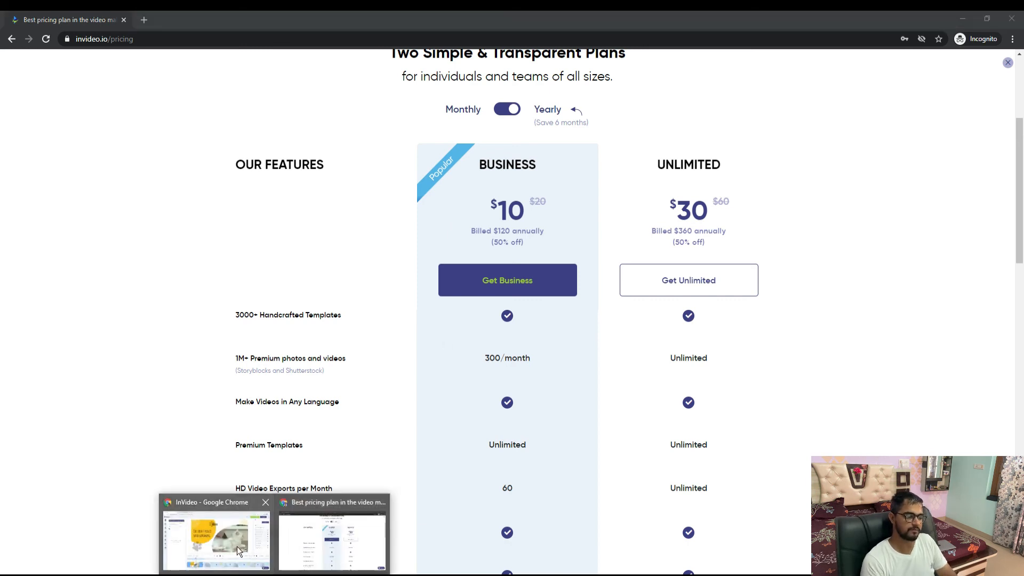
left_click(237, 546)
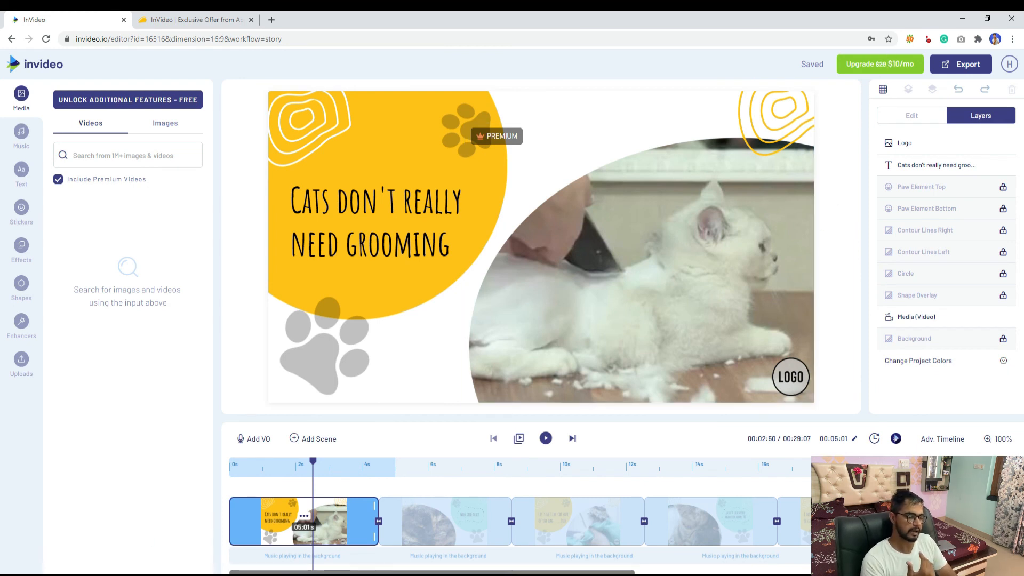
mouse_move(243, 548)
left_click(315, 542)
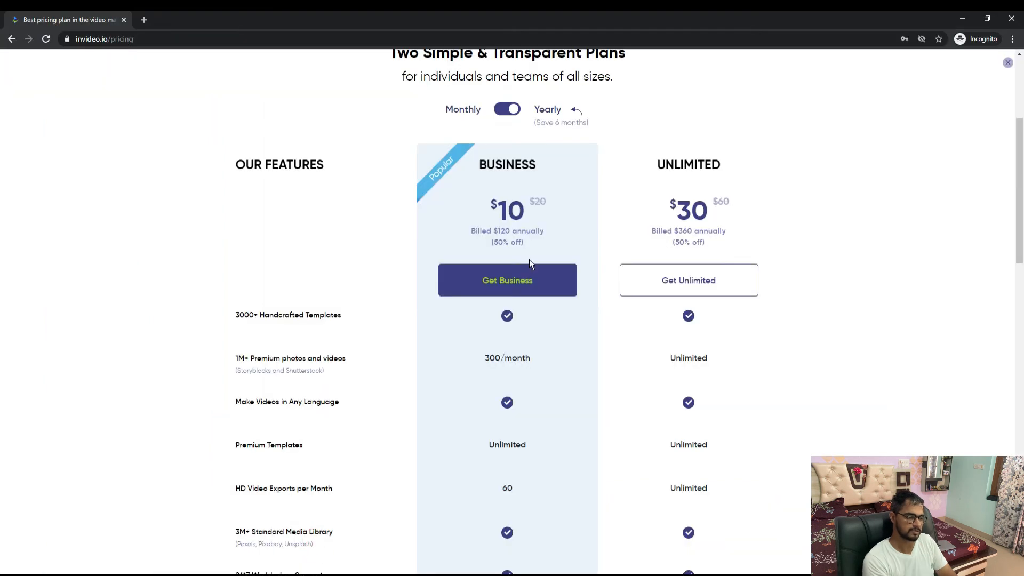
scroll(509, 435, "down", 6)
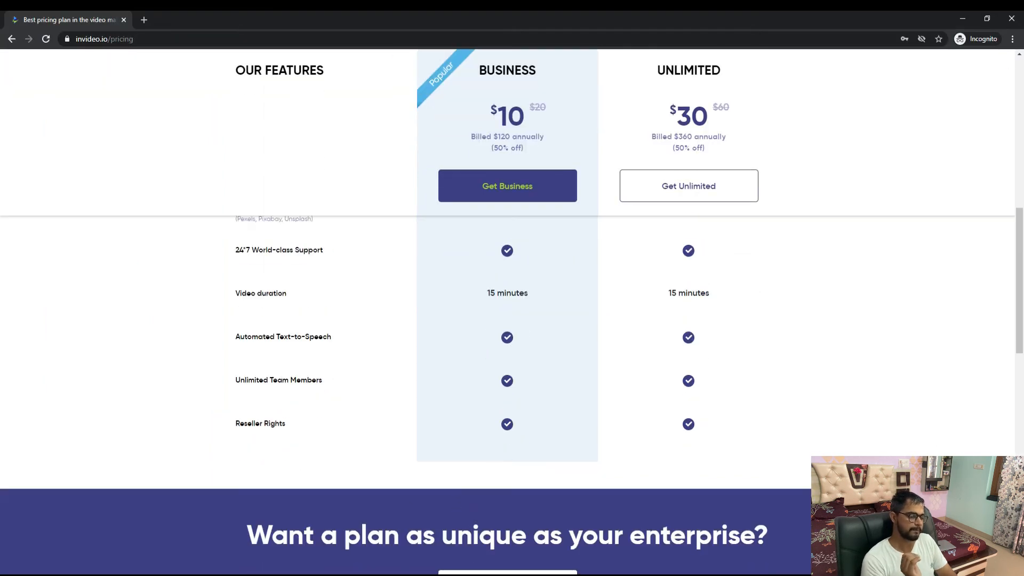
mouse_move(235, 573)
left_click(228, 548)
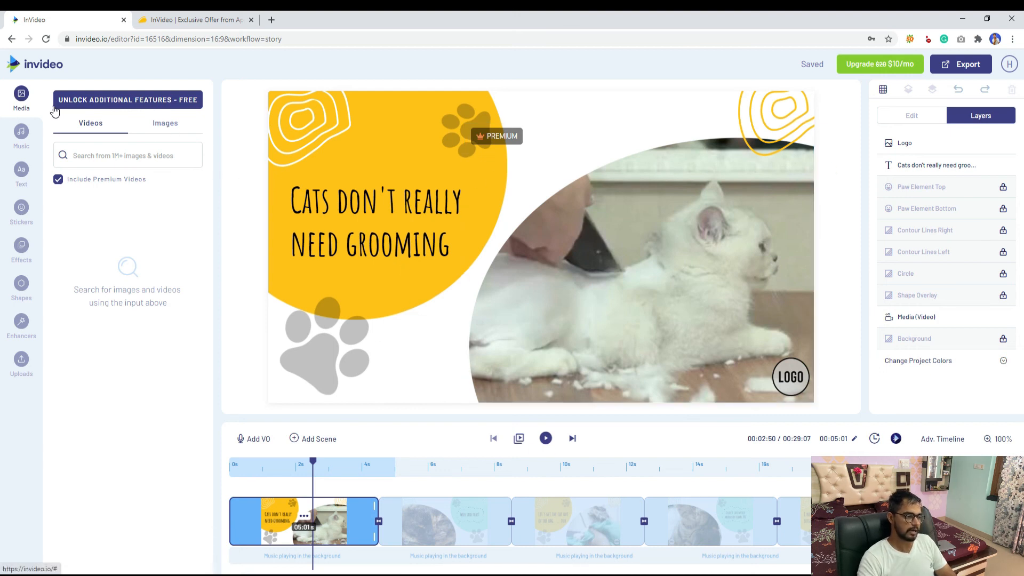
Select the cat video in the first scene, try to export the project, and dismiss the Unlock Additional Features dialog
left_click(640, 217)
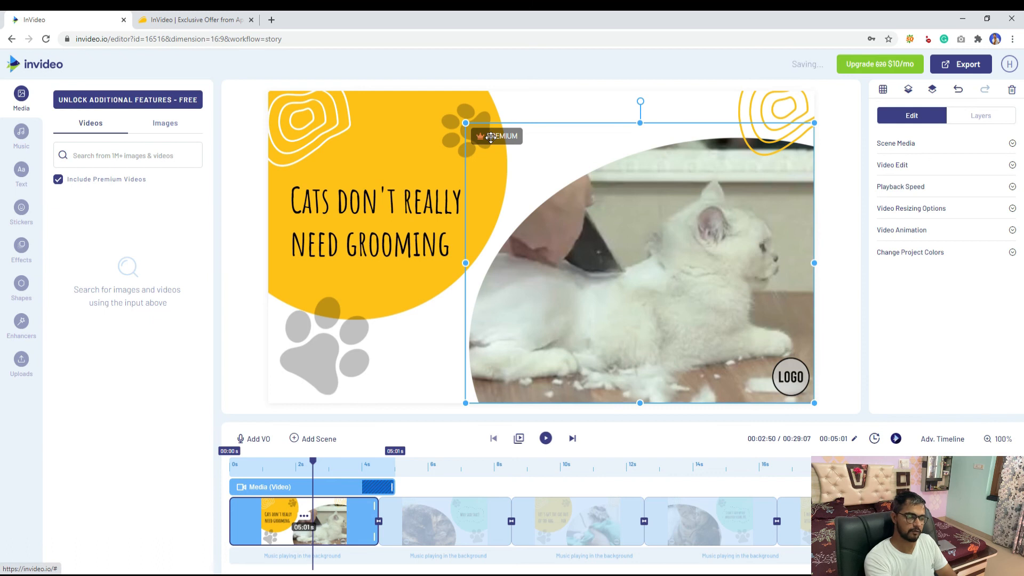
left_click(955, 63)
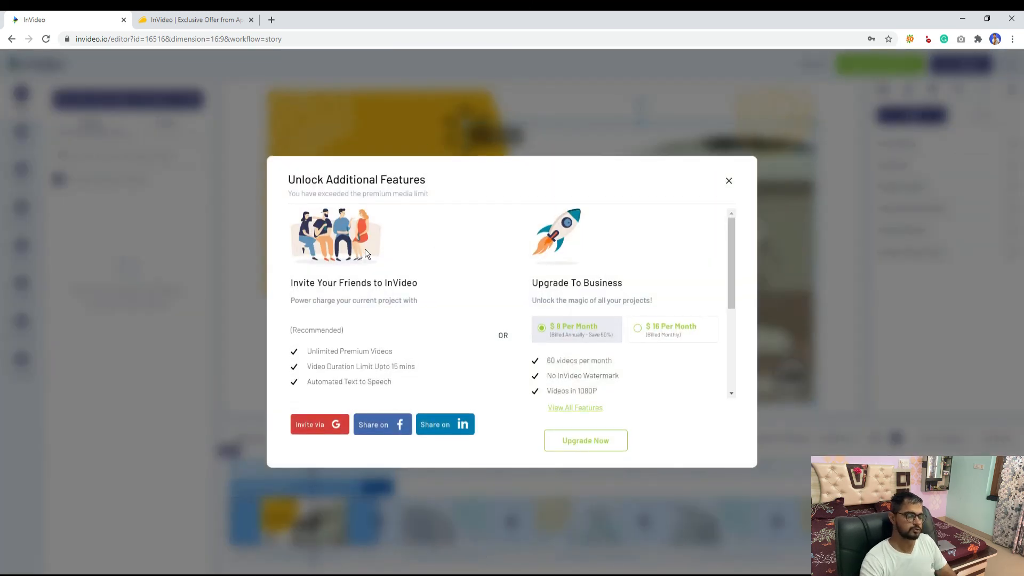
left_click_drag(298, 197, 495, 142)
left_click(536, 110)
left_click(729, 180)
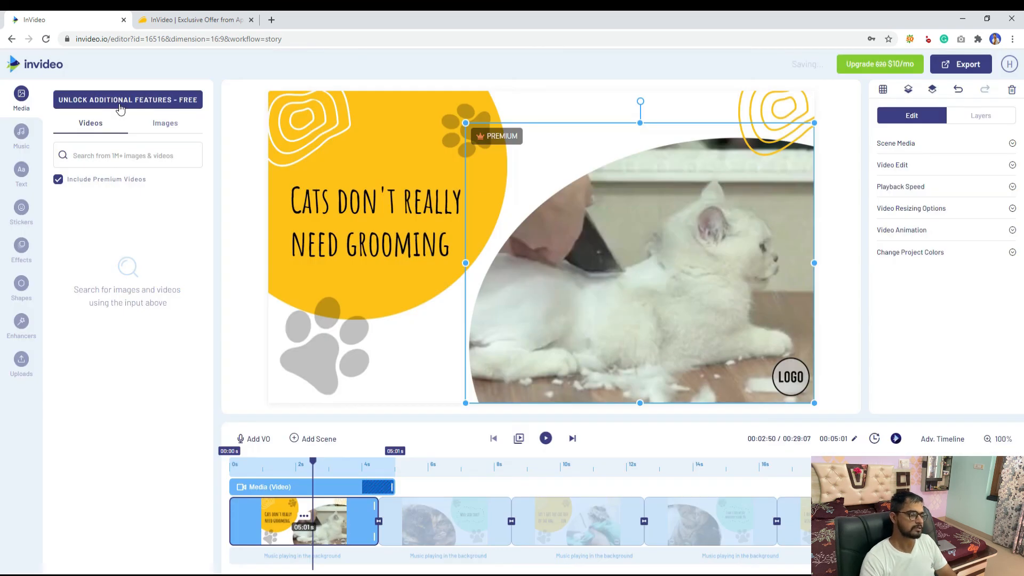
Unlock the additional features for free by sharing InVideo to the Facebook News Feed with the audience set to Only me
left_click(120, 103)
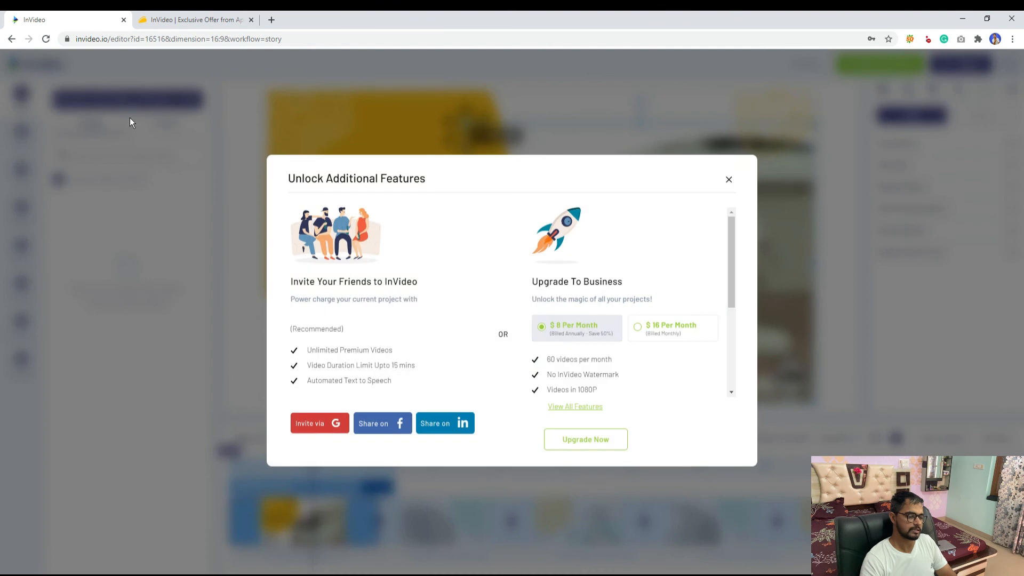
left_click(380, 425)
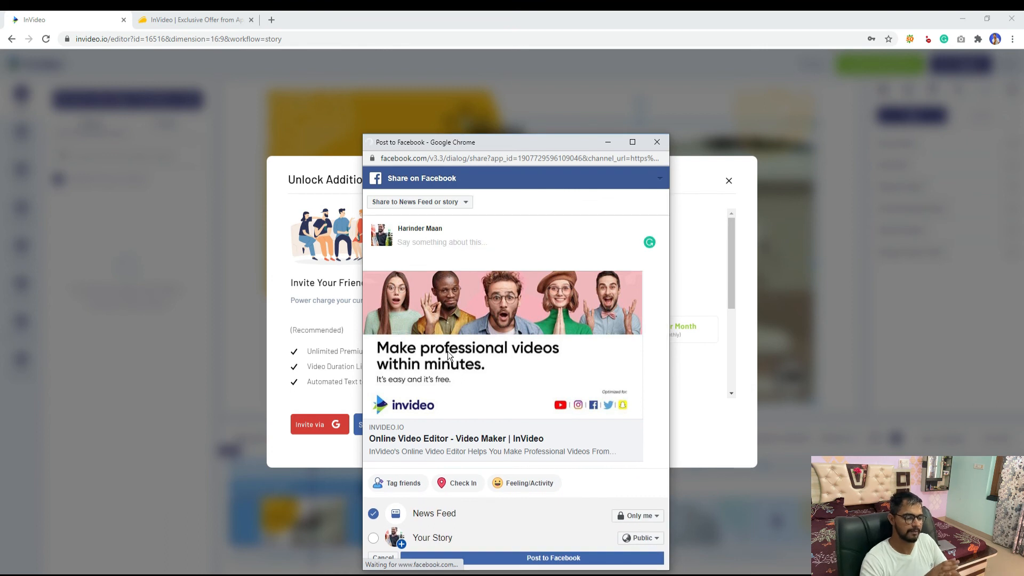
left_click(640, 516)
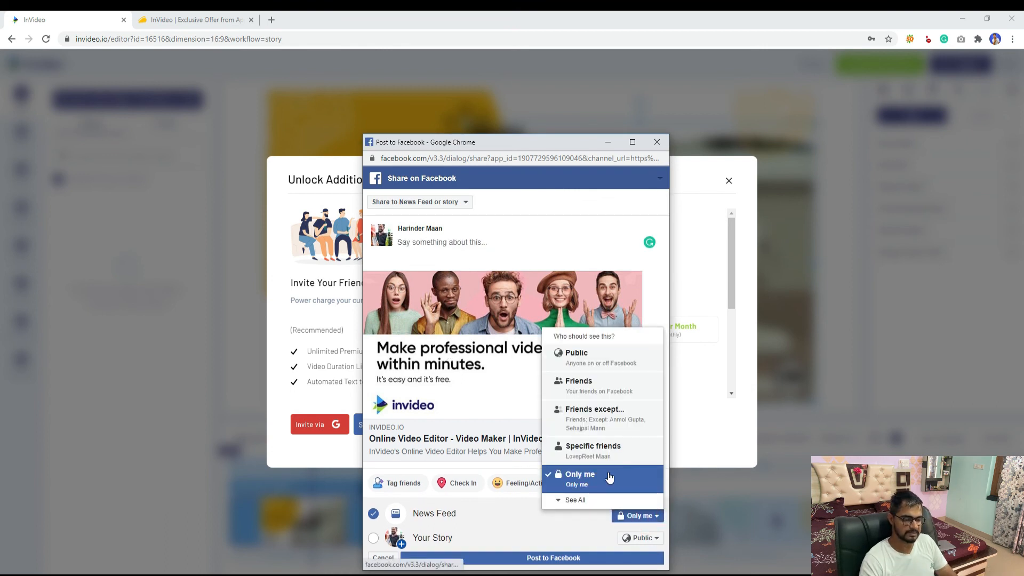
left_click(609, 474)
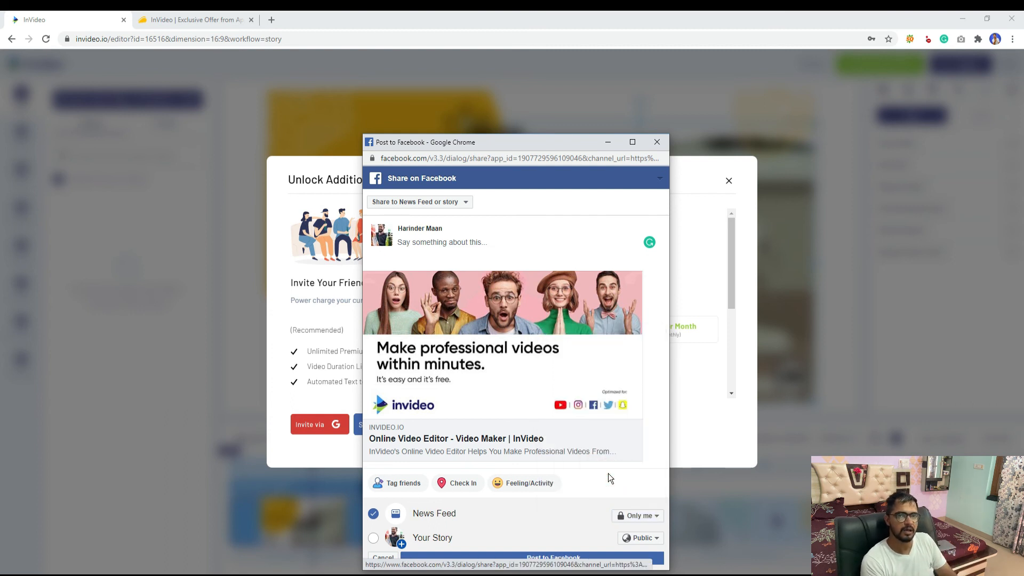
left_click(549, 558)
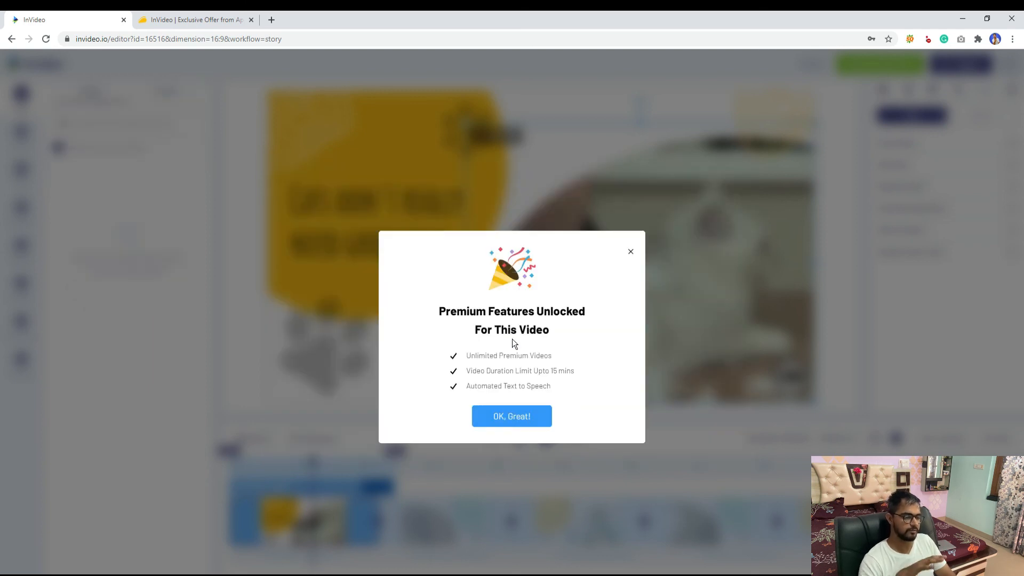
left_click(512, 416)
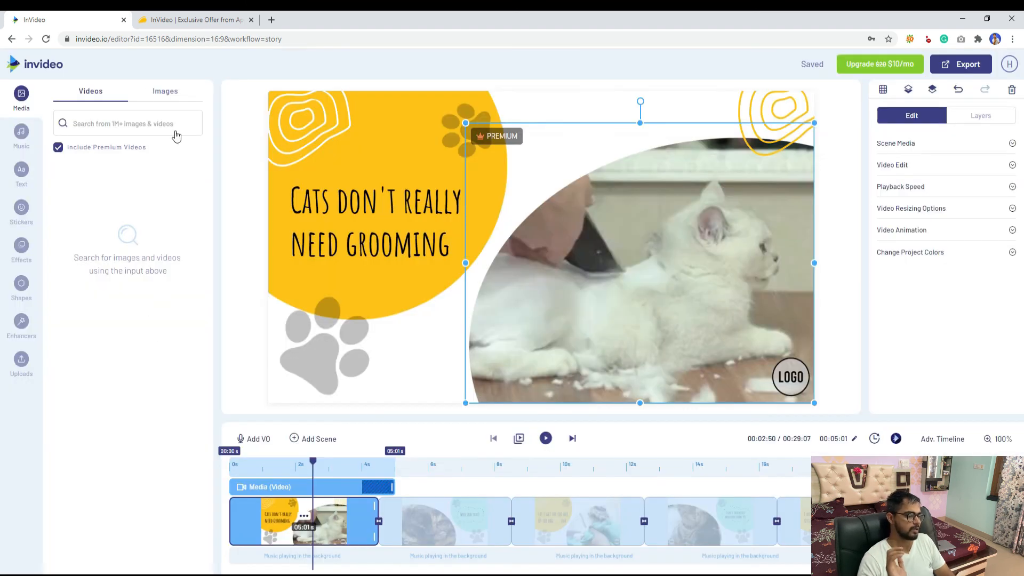
Search the stock media for "sad", preview the video of the person standing by the sea, and bring up the matching images
left_click(104, 120)
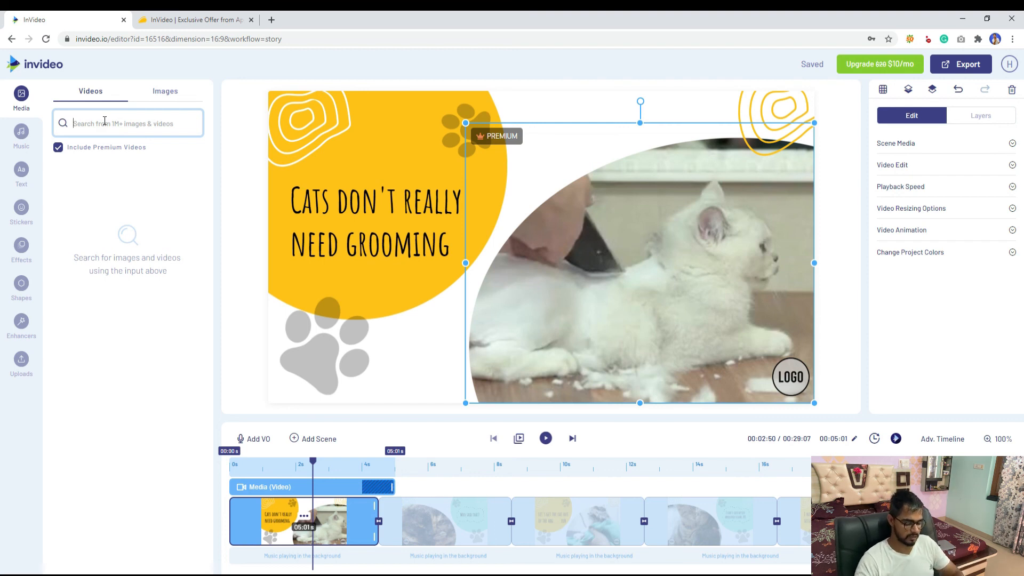
type("sad")
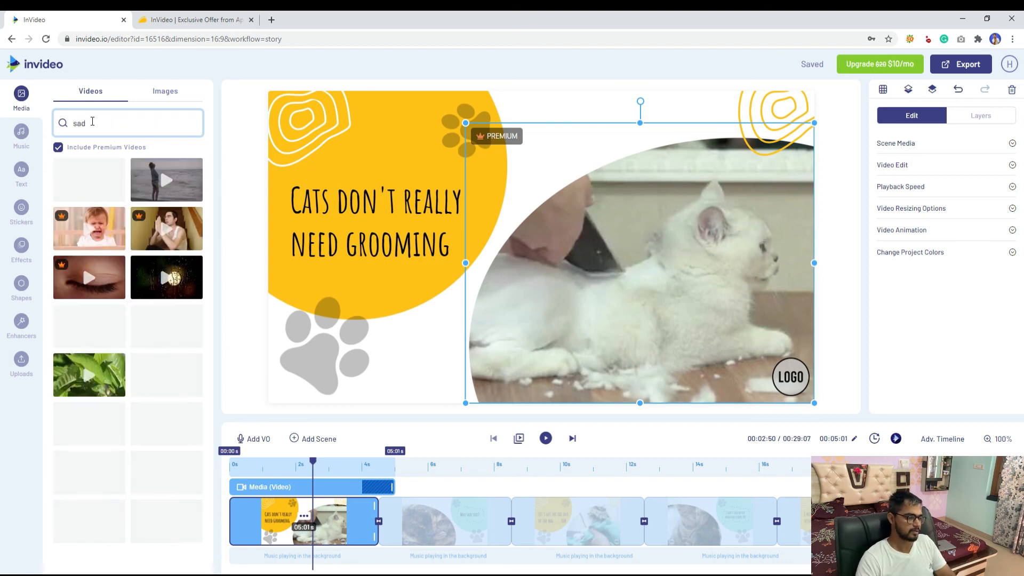
left_click(162, 180)
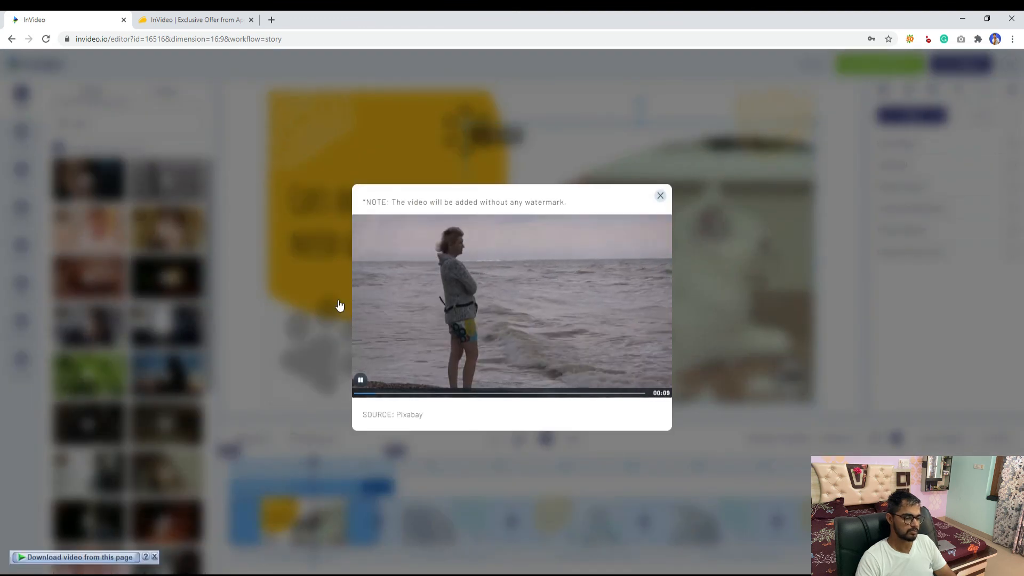
left_click(304, 287)
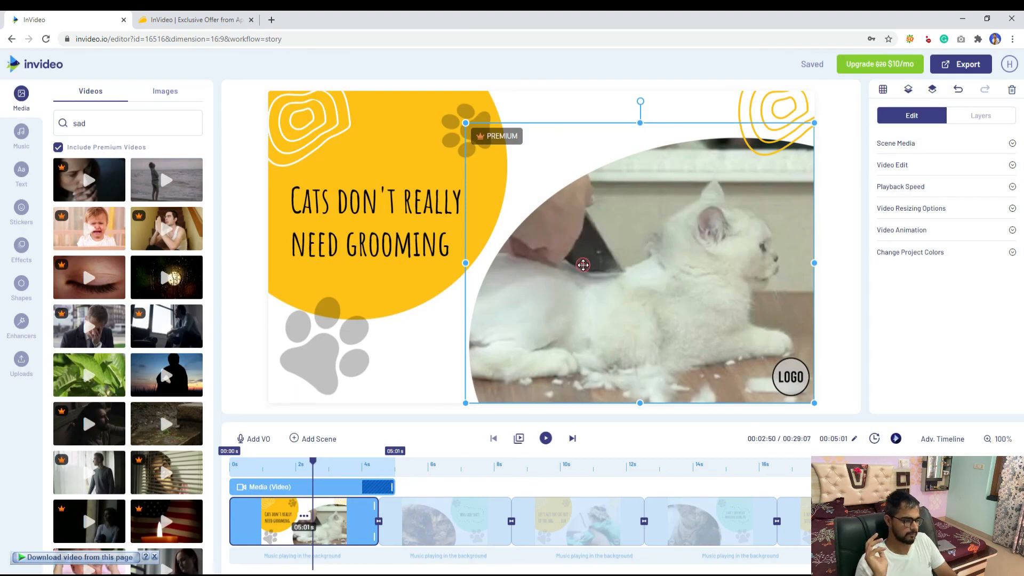
left_click(166, 92)
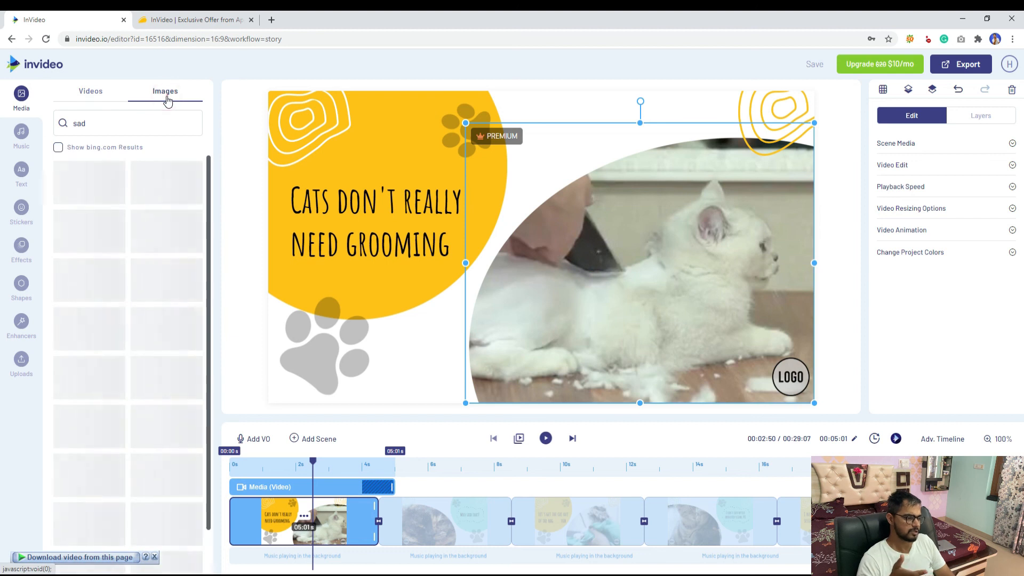
Look through the InVideo music collection and the music categories it offers
left_click(22, 138)
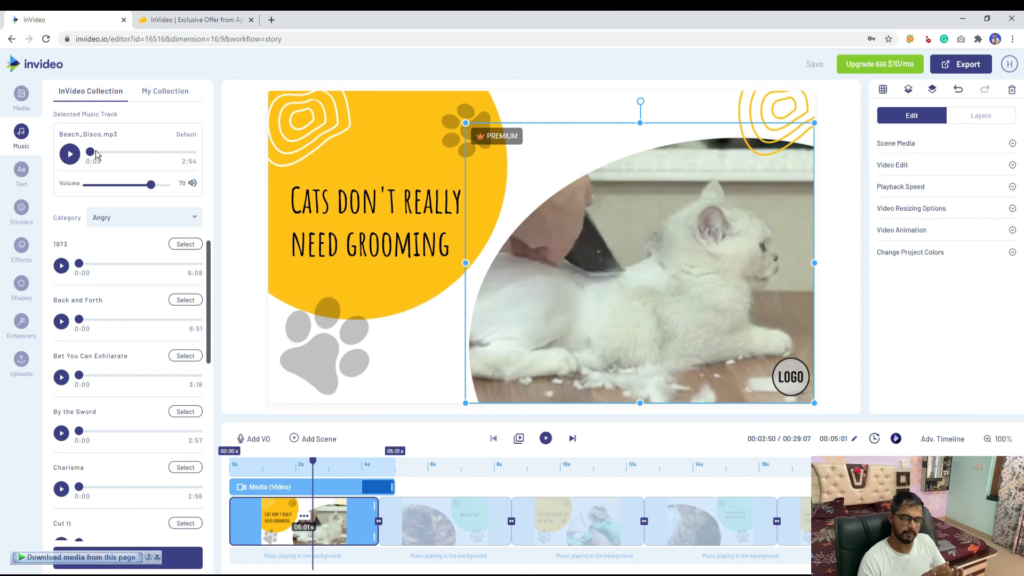
left_click(104, 217)
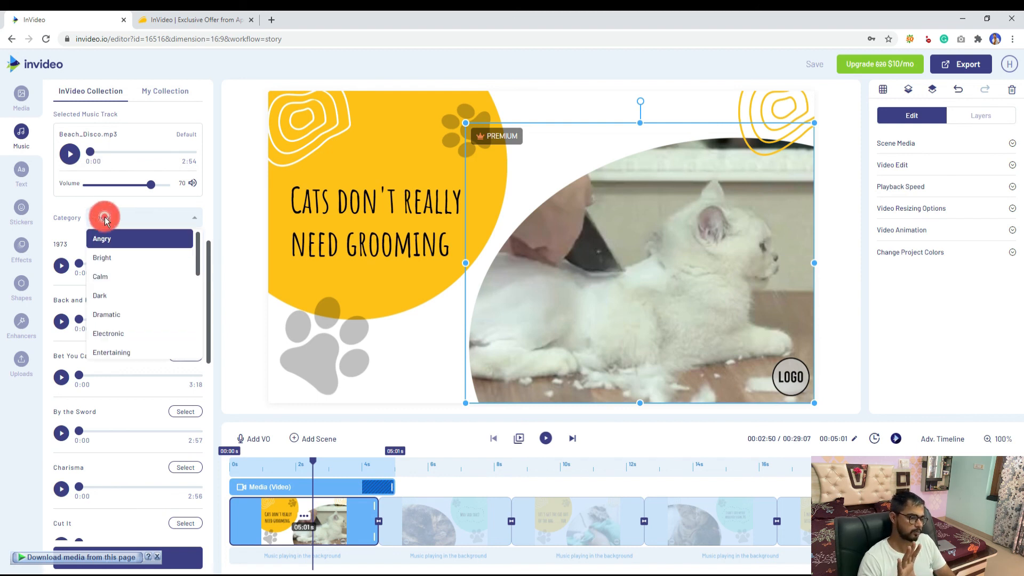
left_click(107, 220)
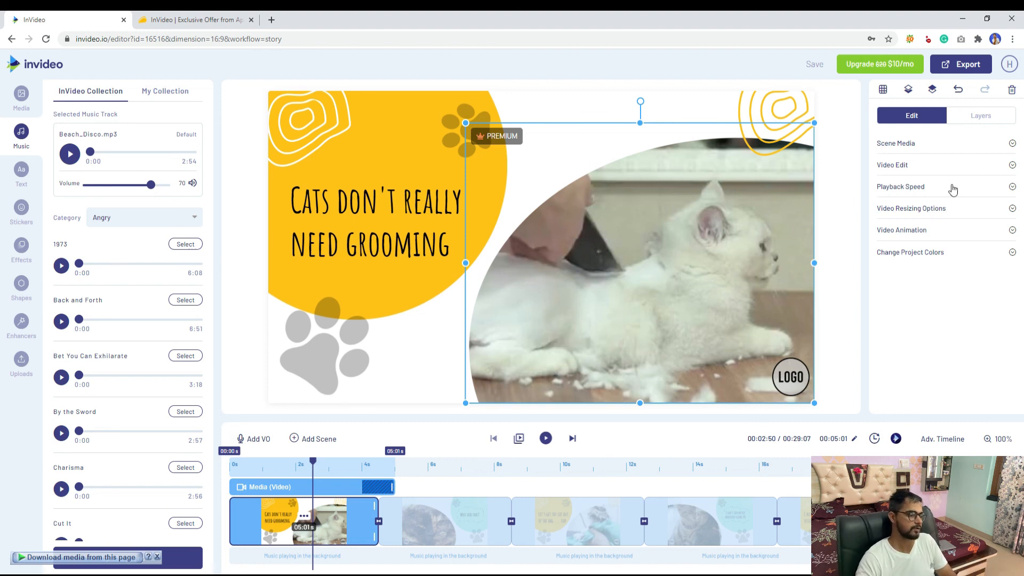
Browse the text options, from the standard headings to the ready-made Classic, Modern, Astons, Social Media Credits and Location Boxes styles
left_click(16, 172)
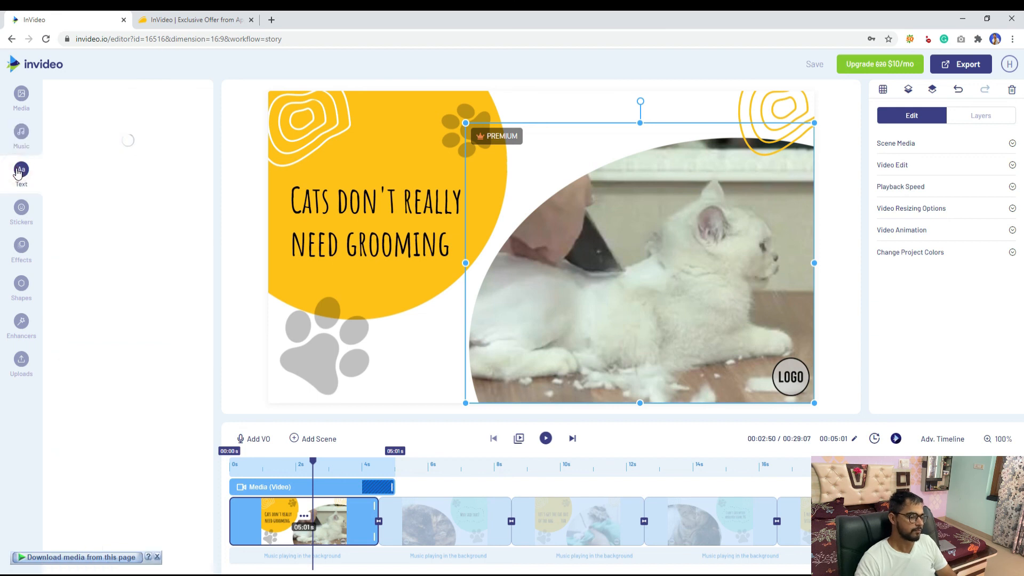
left_click(157, 557)
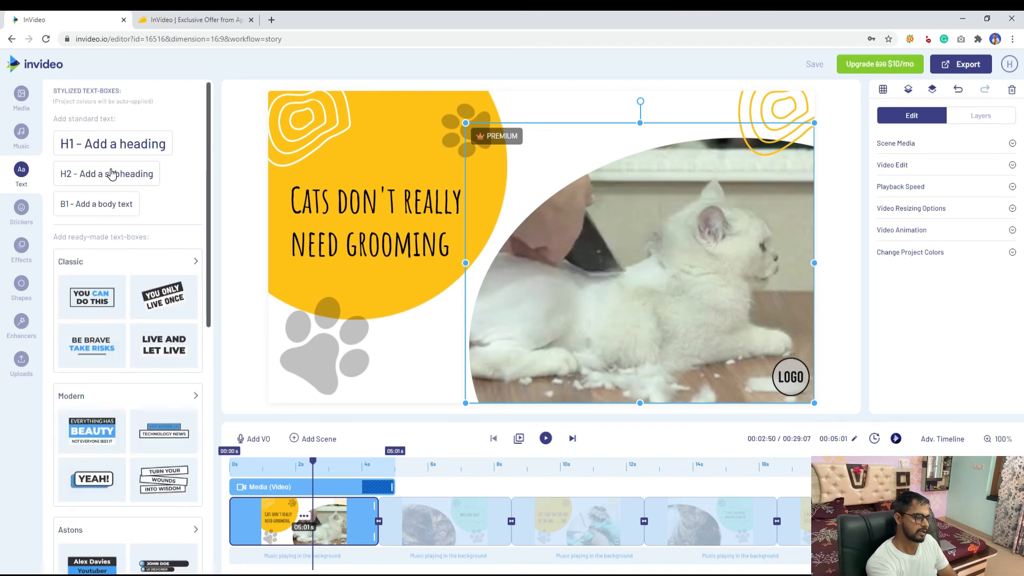
mouse_move(78, 283)
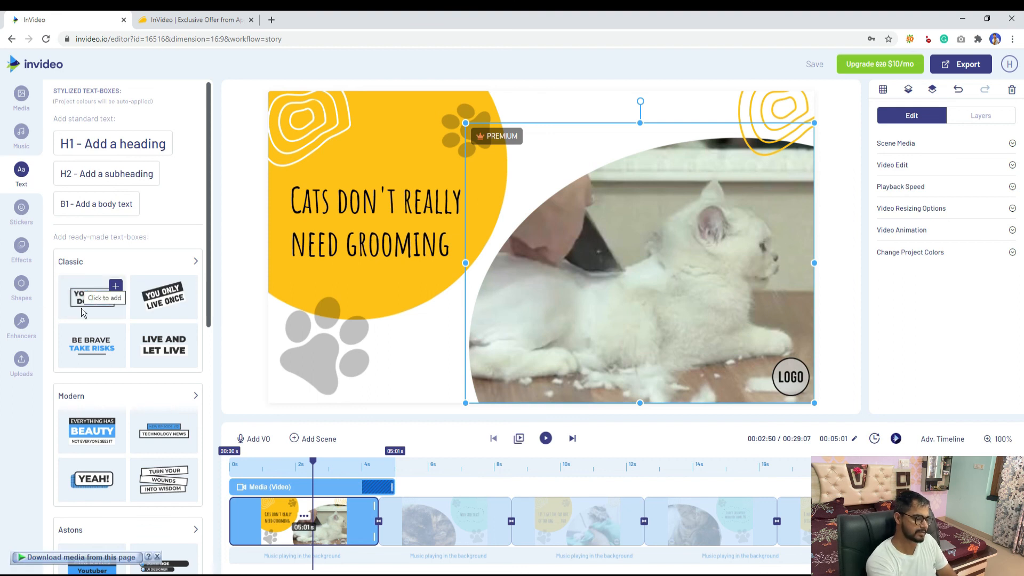
mouse_move(160, 309)
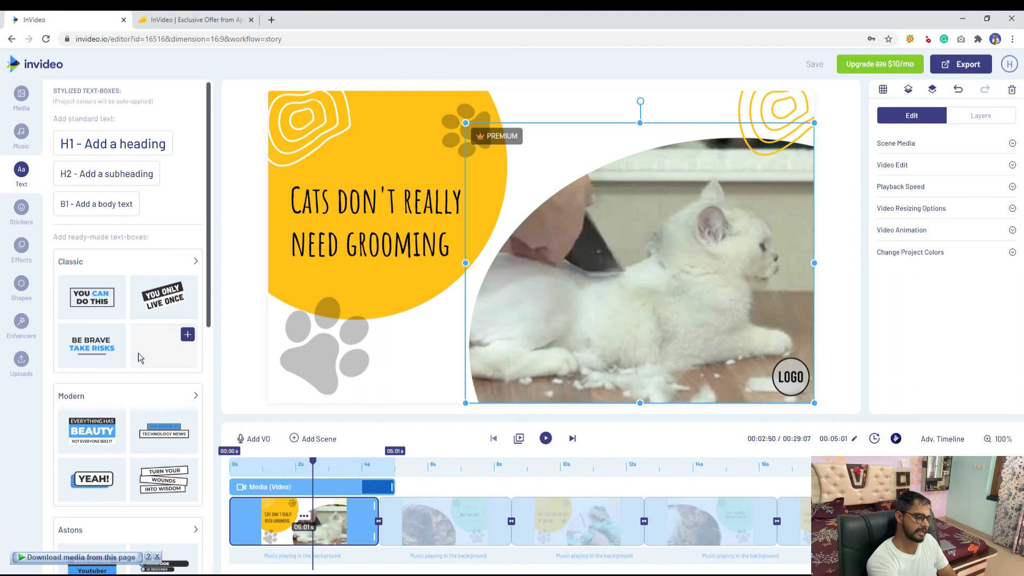
scroll(139, 353, "down", 4)
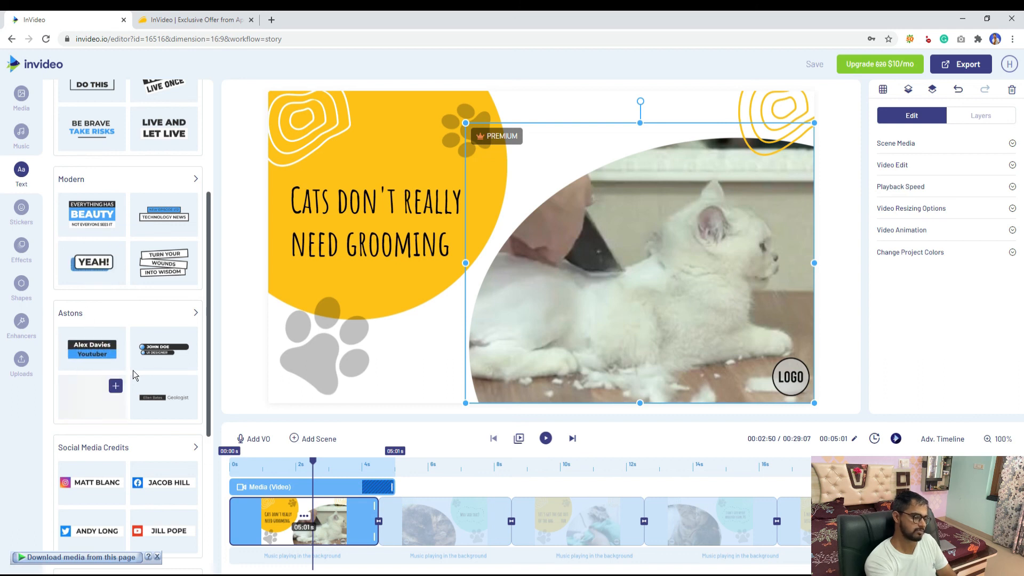
scroll(160, 363, "down", 4)
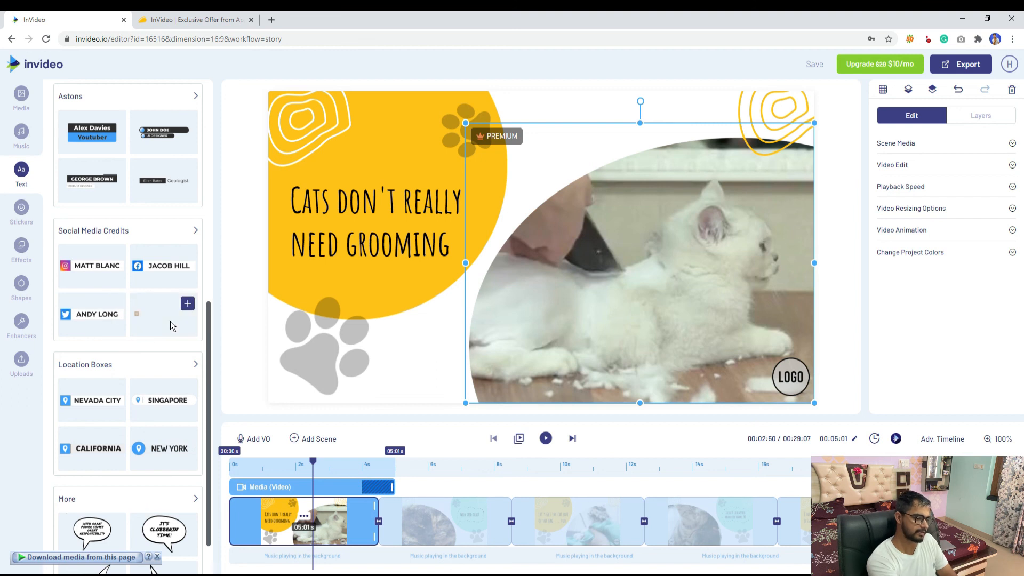
scroll(168, 274, "up", 4)
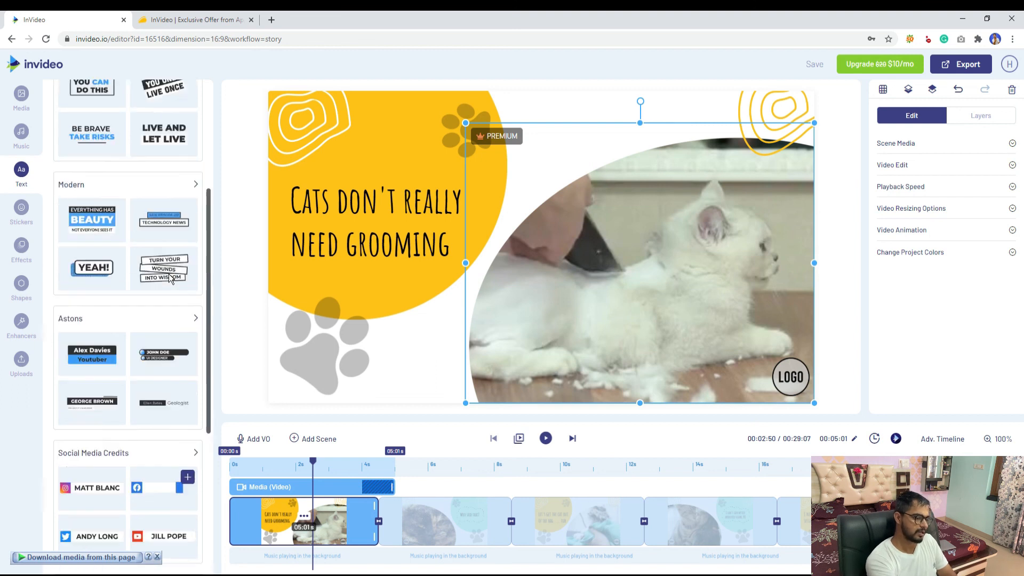
scroll(170, 277, "up", 4)
Add an H1 heading to the first scene and position it over the cat video
left_click(123, 146)
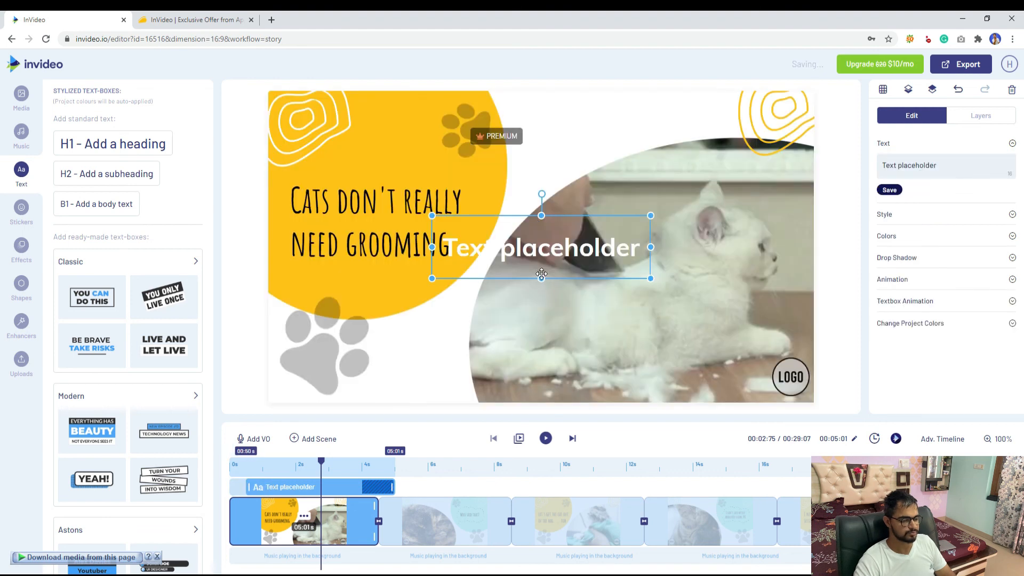
left_click_drag(511, 226, 581, 262)
double_click(581, 261)
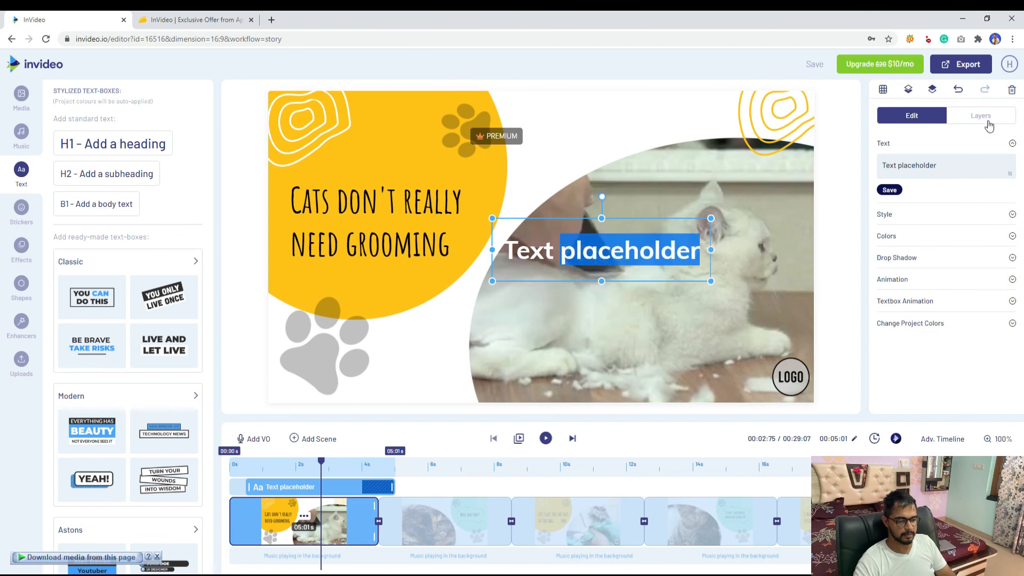
Replace the new heading's placeholder text with "INvideo review" and save it
left_click_drag(955, 166, 860, 166)
type("IN")
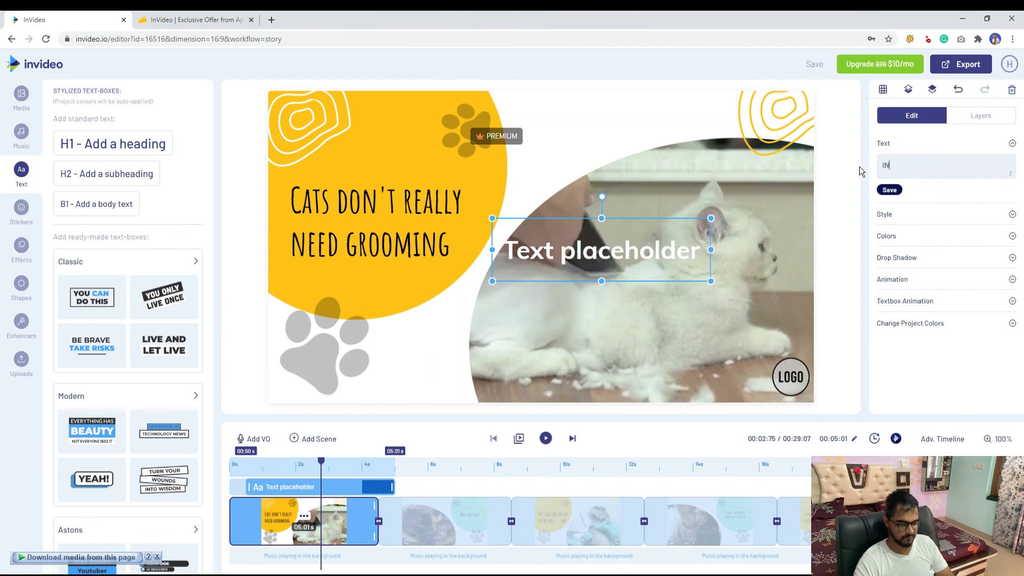
type("video revie")
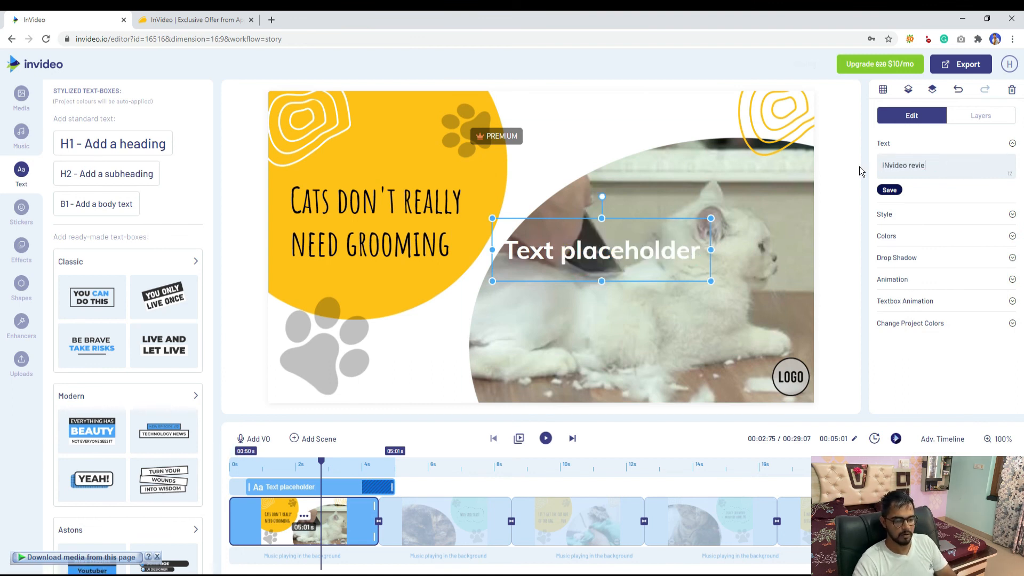
type("w")
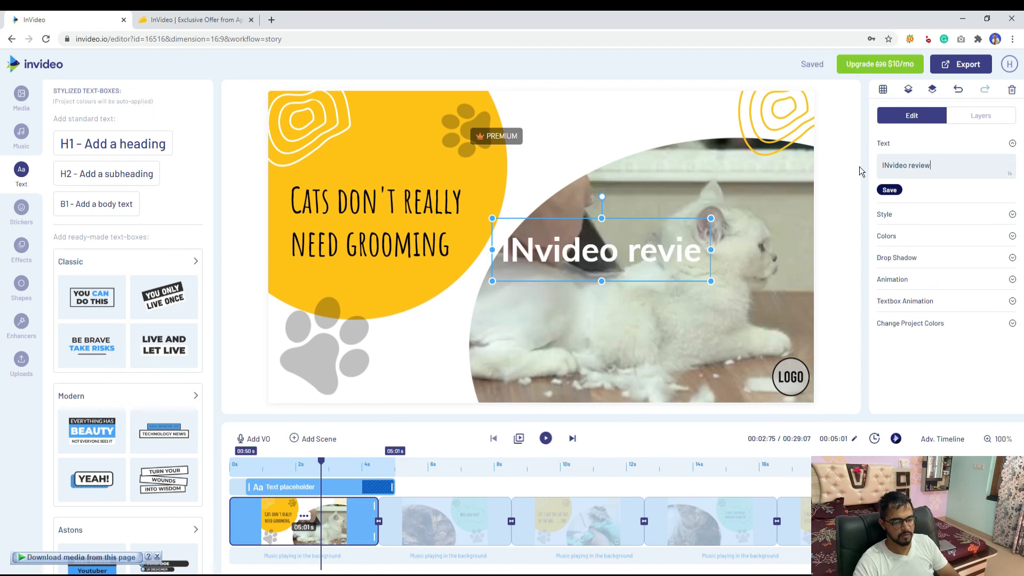
left_click(889, 190)
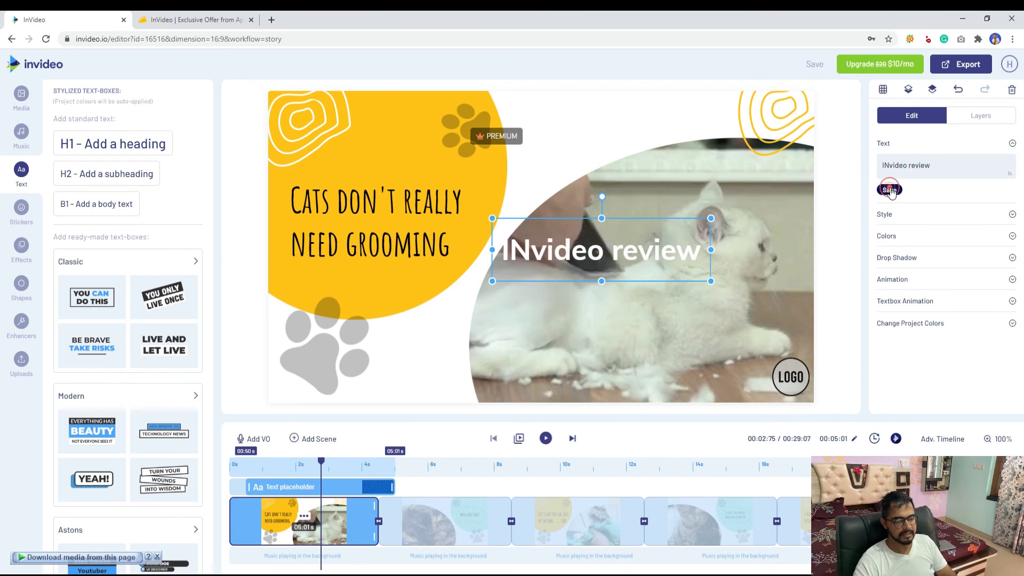
Change the primary font of the "INvideo review" heading to Oswald
left_click(1012, 213)
left_click(900, 199)
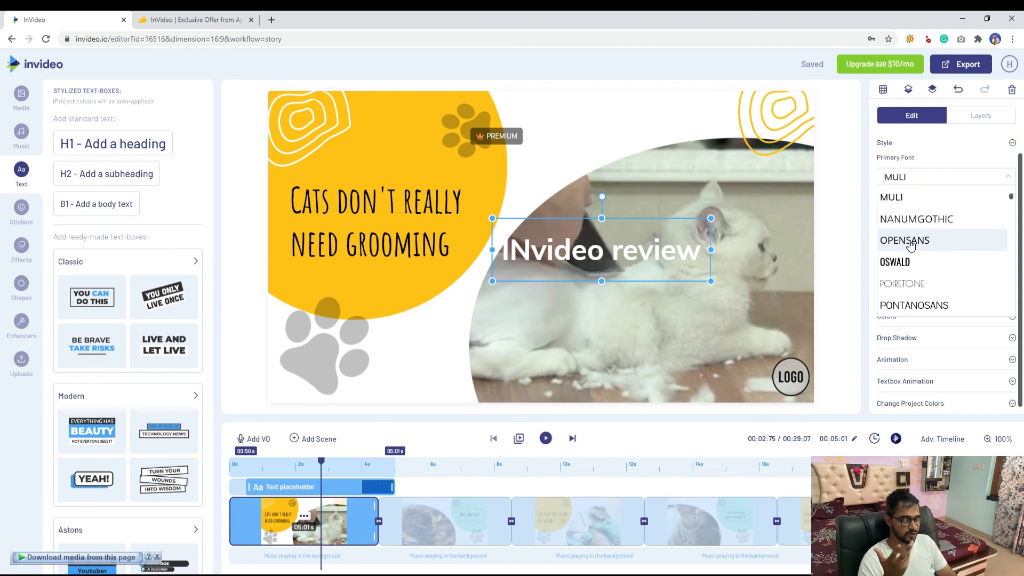
left_click(913, 262)
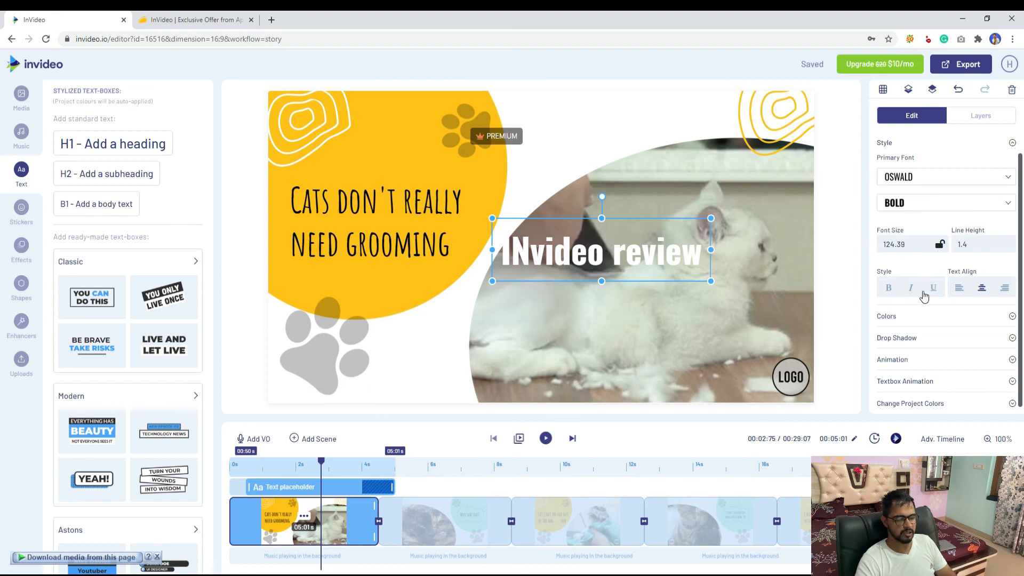
Set the heading's text color to near-black #191717
left_click(908, 317)
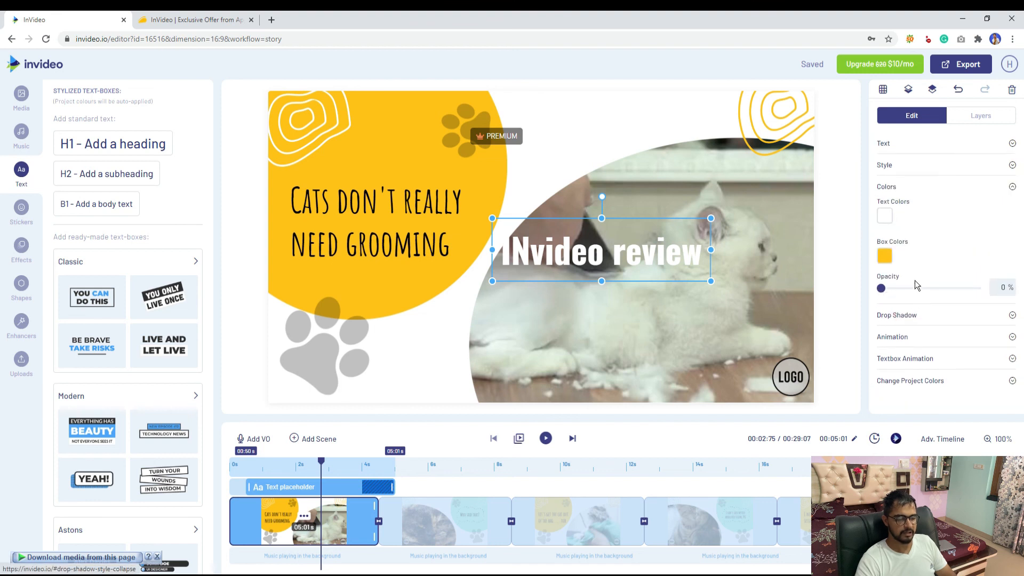
left_click(886, 218)
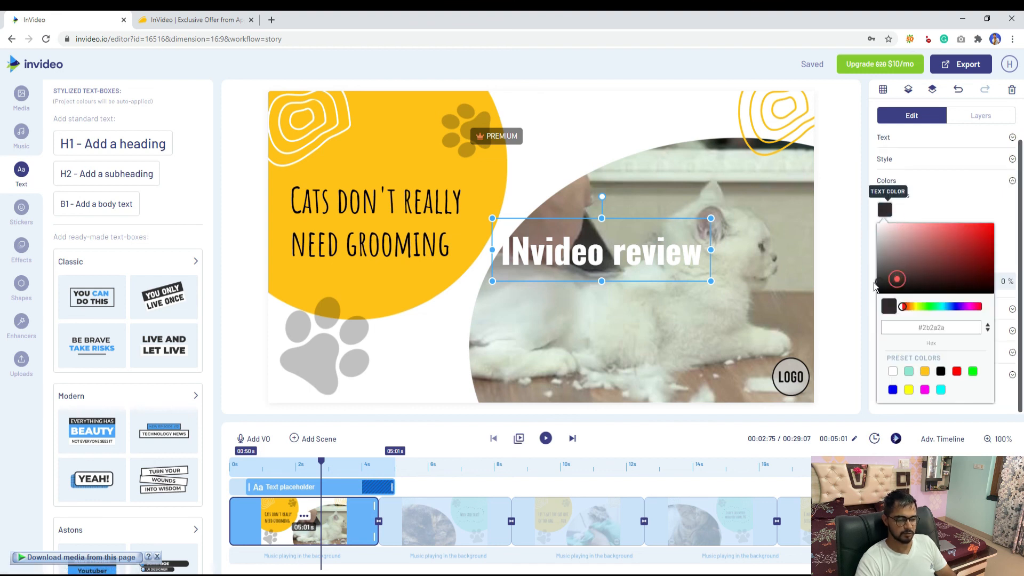
left_click(887, 287)
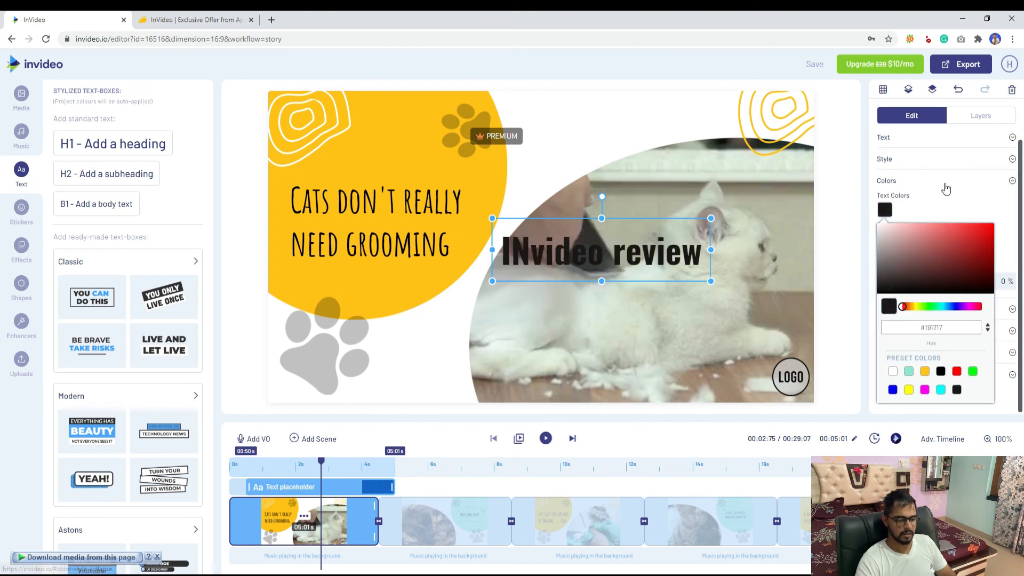
left_click(945, 189)
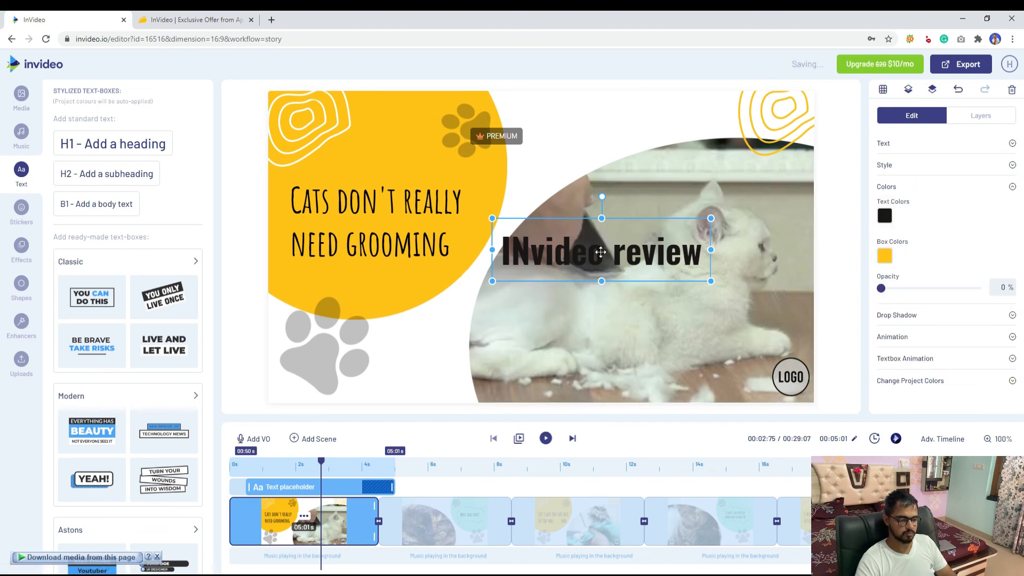
Examine the heading's box color, box opacity and drop shadow settings
left_click(884, 256)
left_click(937, 201)
left_click_drag(882, 291, 844, 289)
left_click(912, 315)
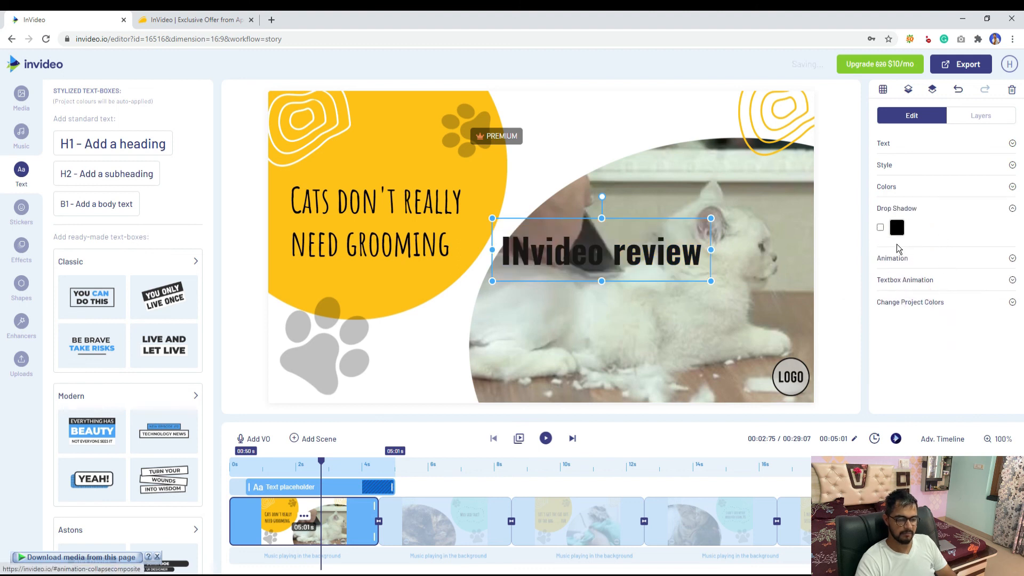
Give the whole heading a Fade From Up entrance animation lasting 1.1 seconds
left_click(890, 261)
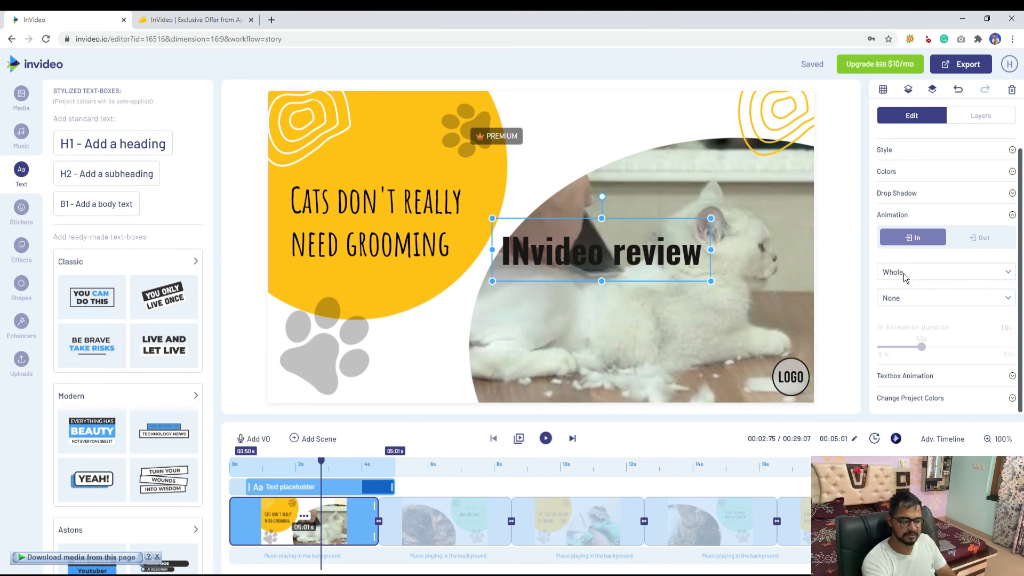
left_click(904, 273)
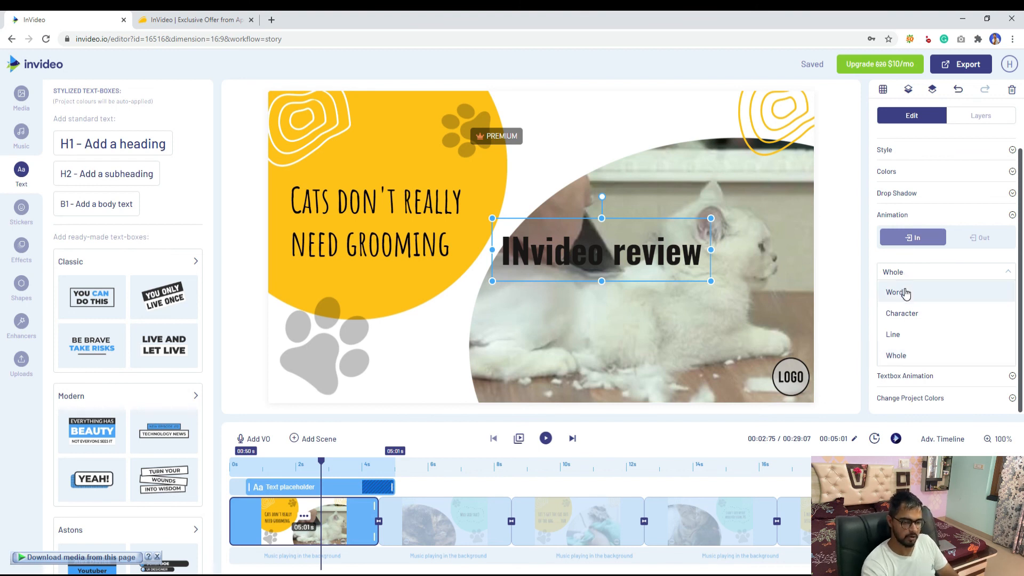
left_click(911, 270)
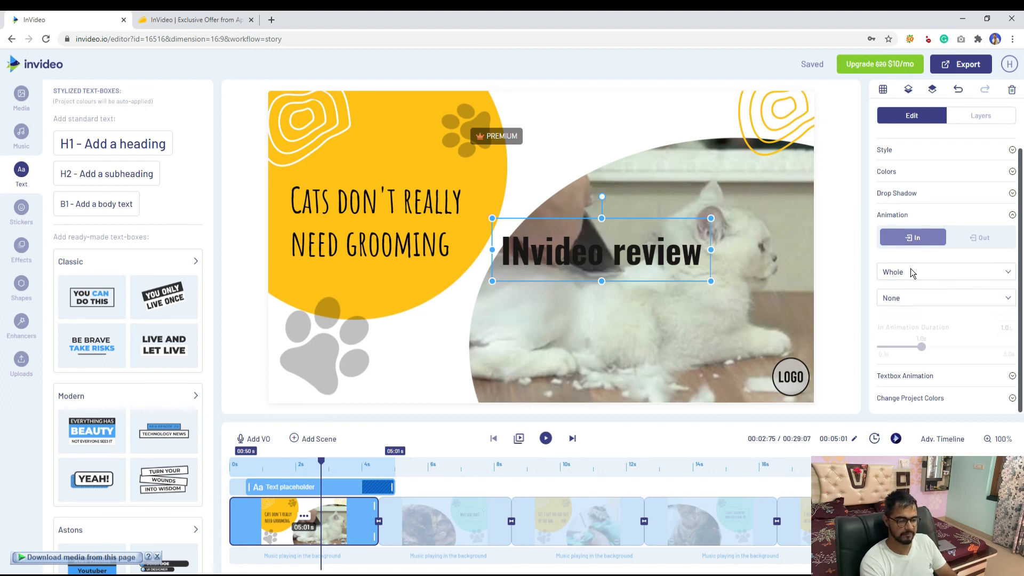
left_click(903, 299)
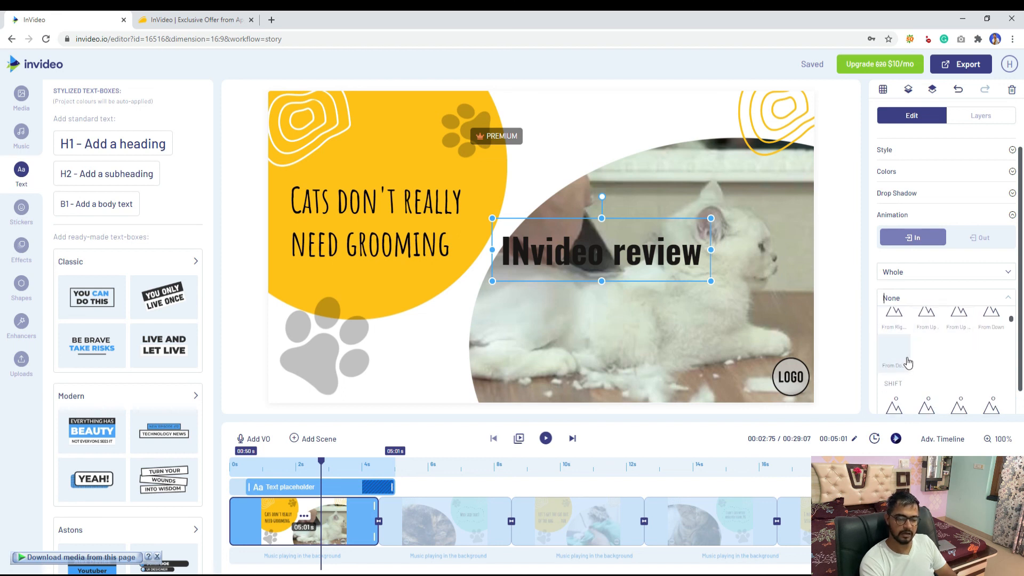
left_click(927, 329)
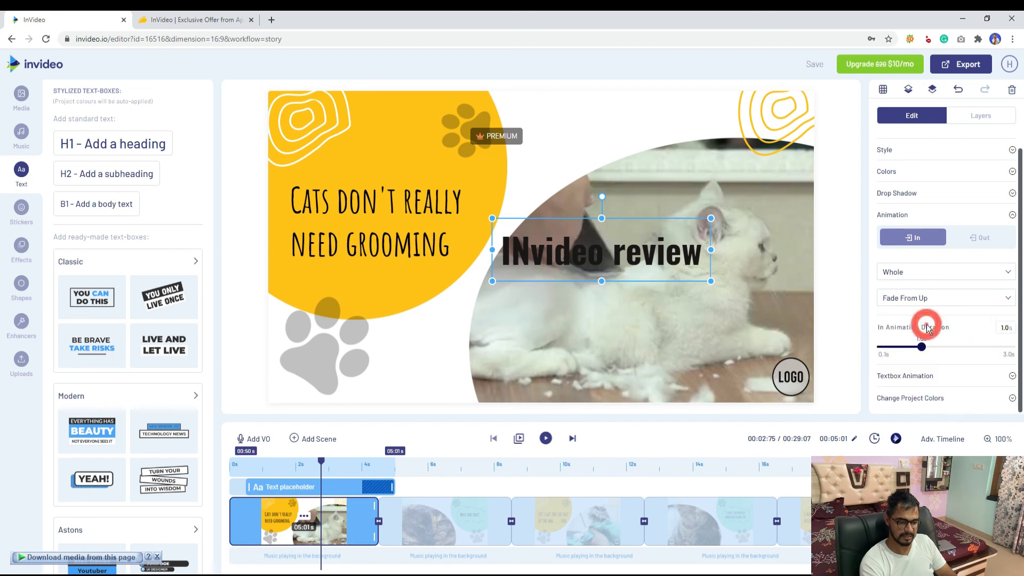
mouse_move(925, 352)
left_mouse_down()
mouse_move(953, 353)
mouse_move(928, 353)
left_mouse_up()
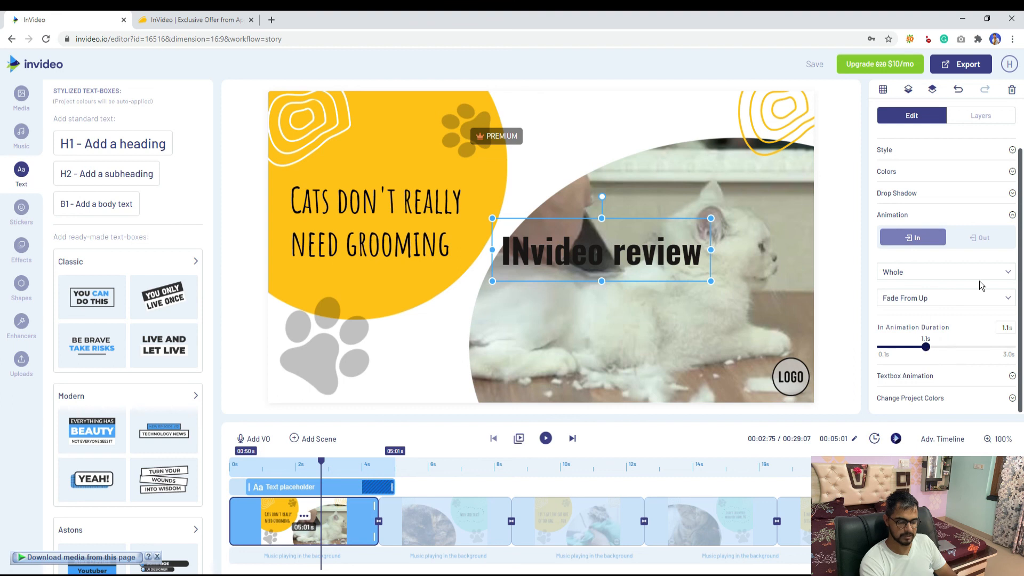
Examine the heading's textbox animation settings and the project color options
left_click(934, 382)
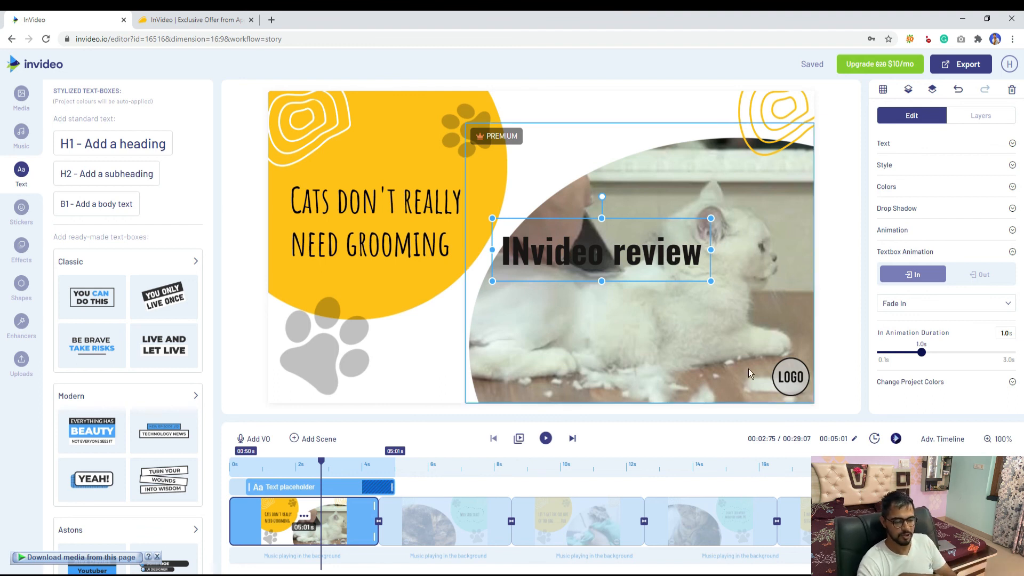
left_click(918, 381)
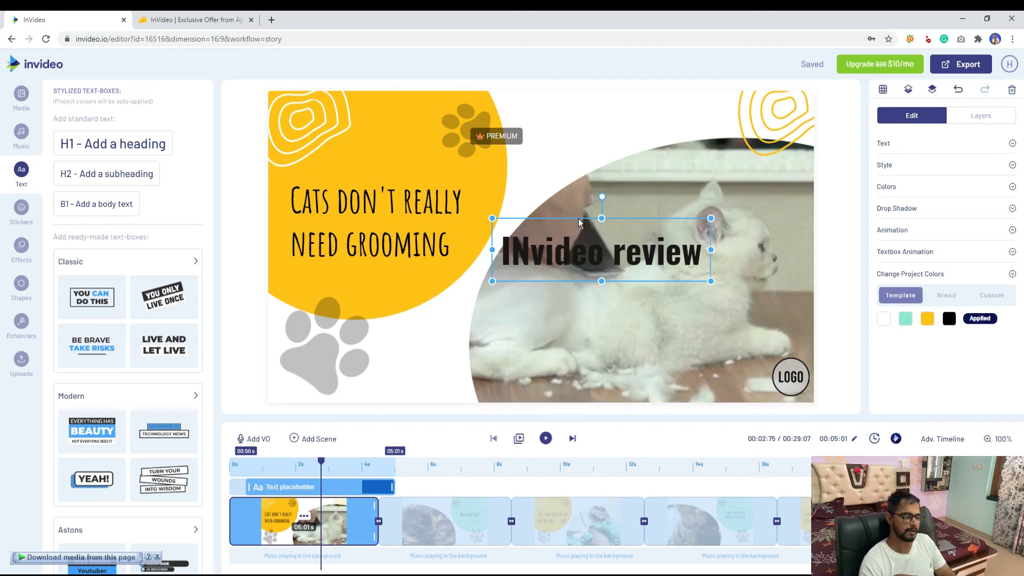
Shift the heading slightly down and to the right over the cat video, and scrub the timeline to 00:05:73 in the second scene
left_click_drag(578, 219, 597, 229)
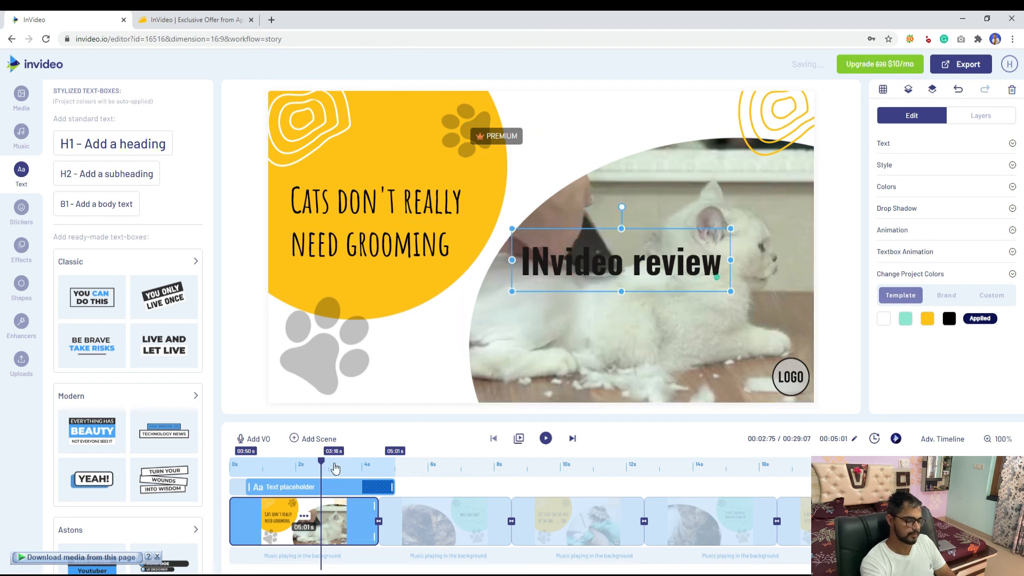
left_click_drag(321, 461, 294, 465)
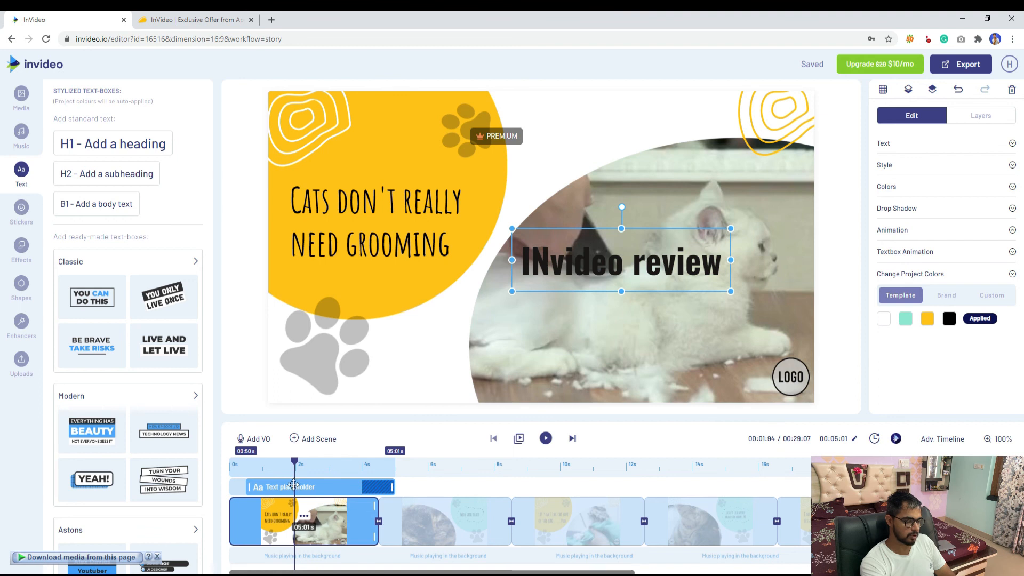
left_click_drag(297, 467, 468, 464)
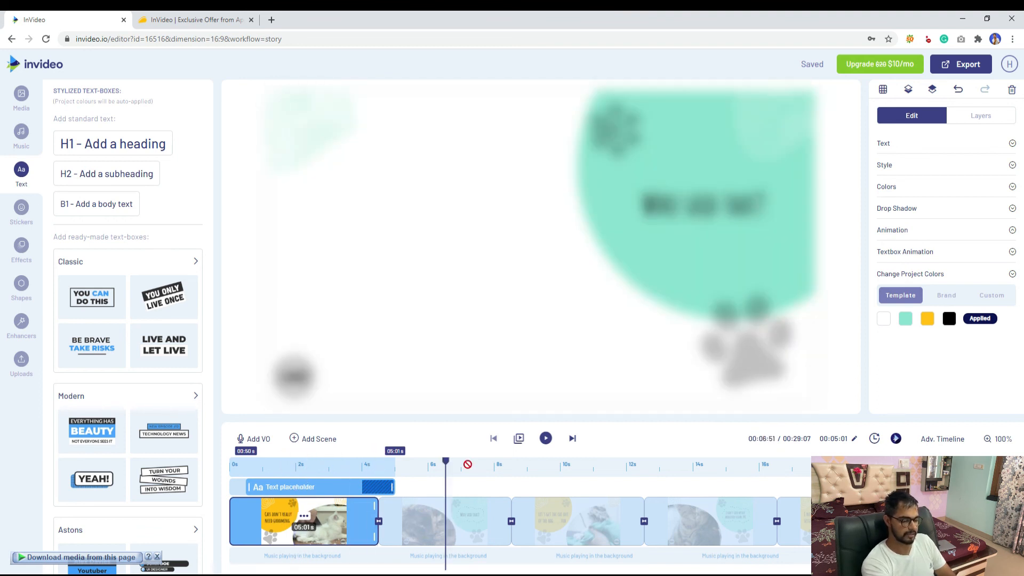
left_click_drag(445, 460, 420, 460)
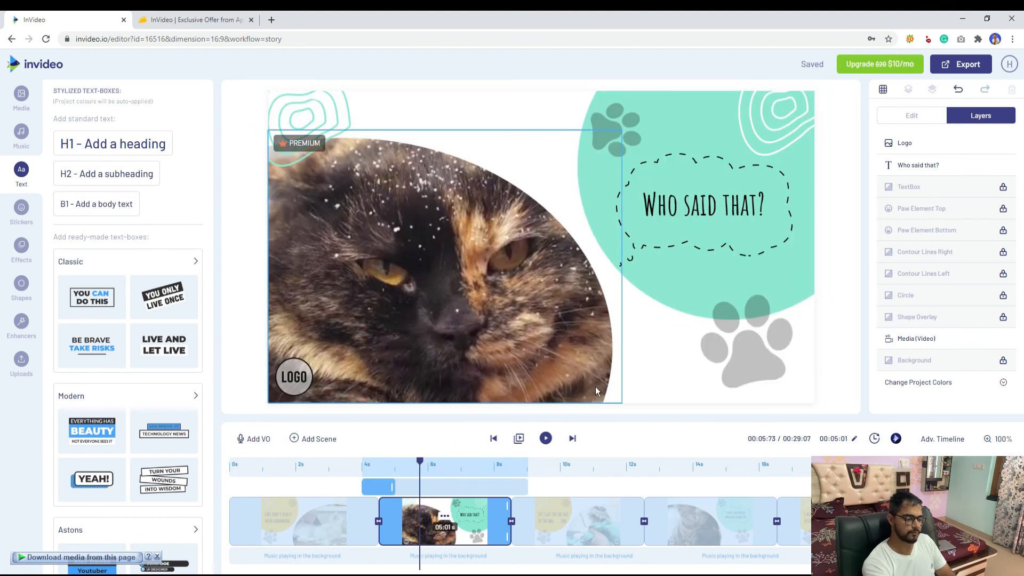
Preview the second scene alone and open the preview of the whole project, returning to the editor after each
left_click(546, 439)
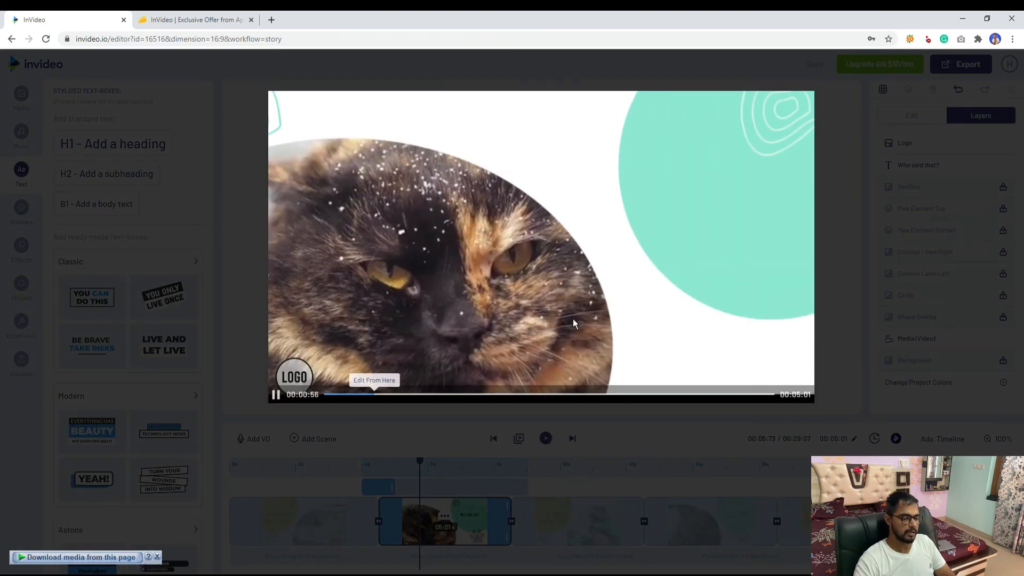
left_click(393, 460)
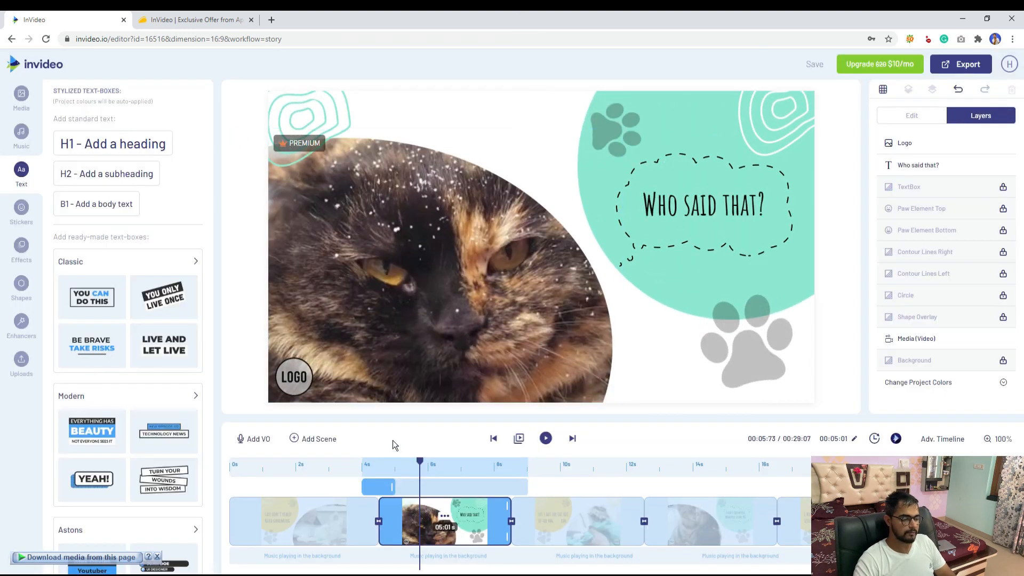
left_click(518, 438)
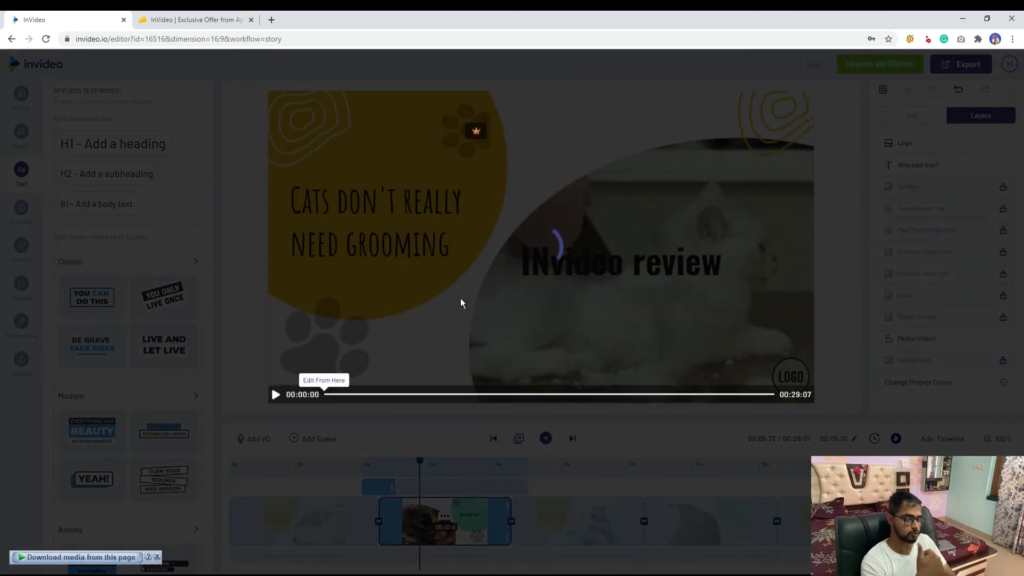
left_click(319, 448)
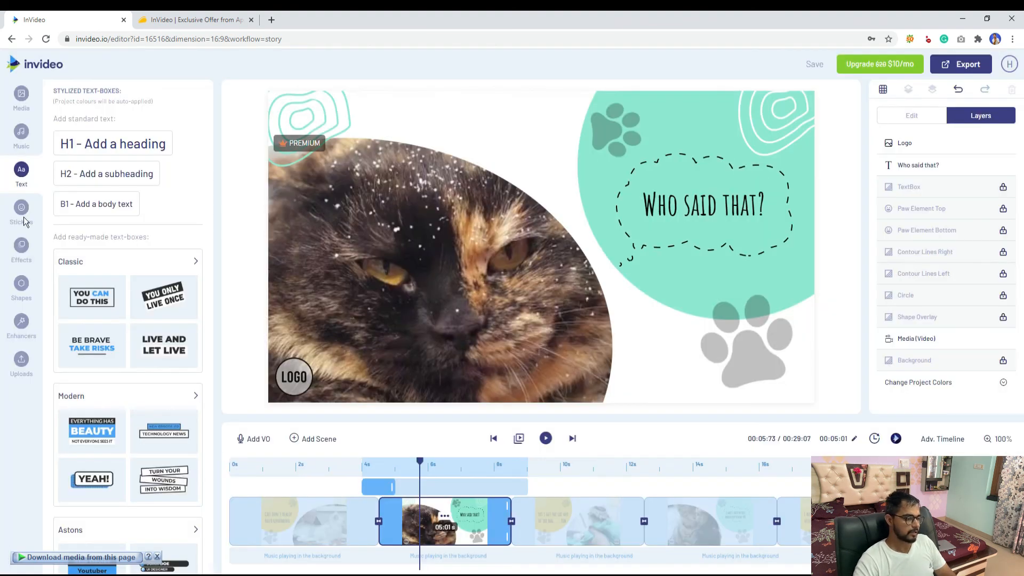
Examine the sticker library's categories and the Animals collection
left_click(24, 214)
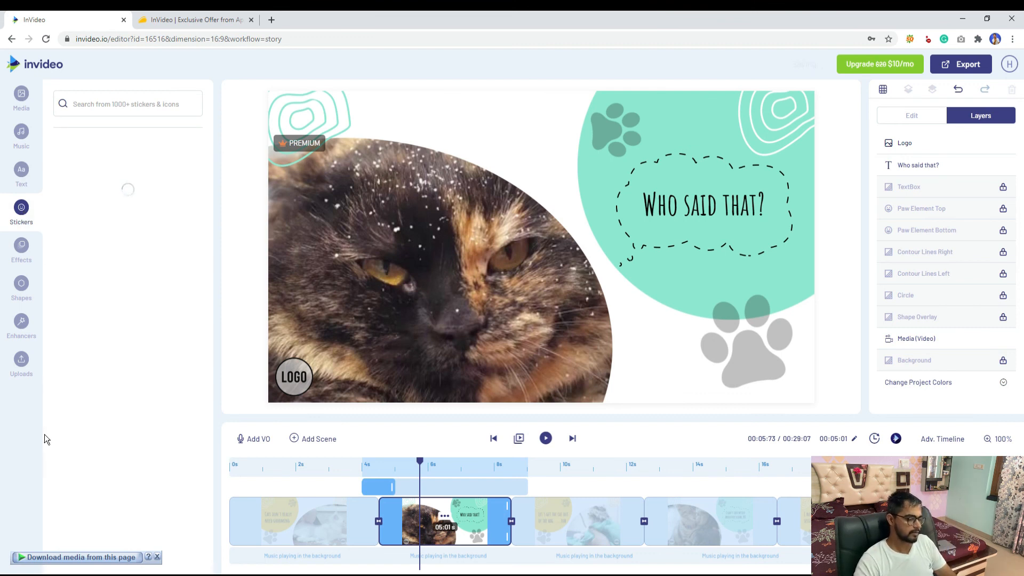
left_click(153, 557)
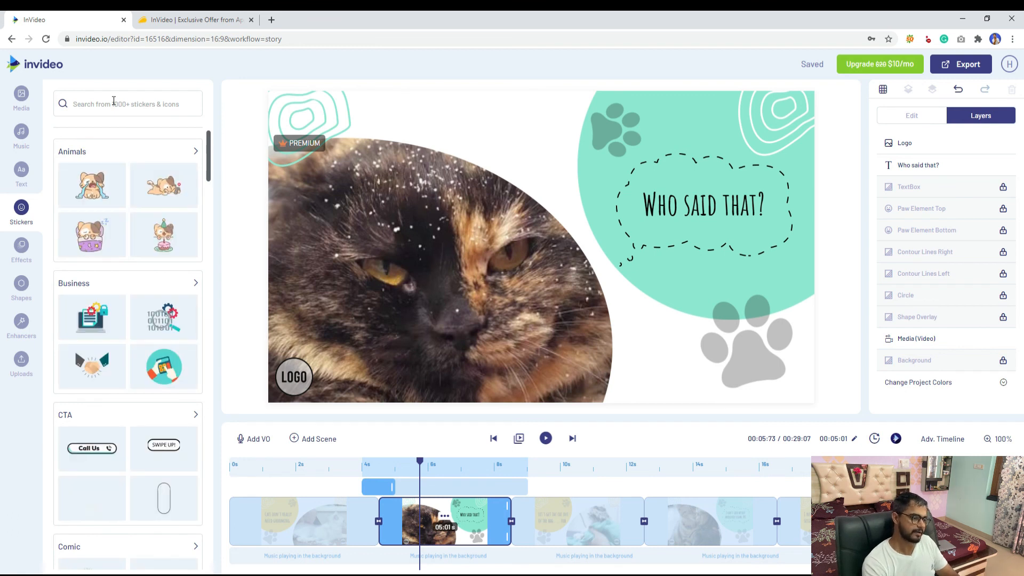
left_click(114, 102)
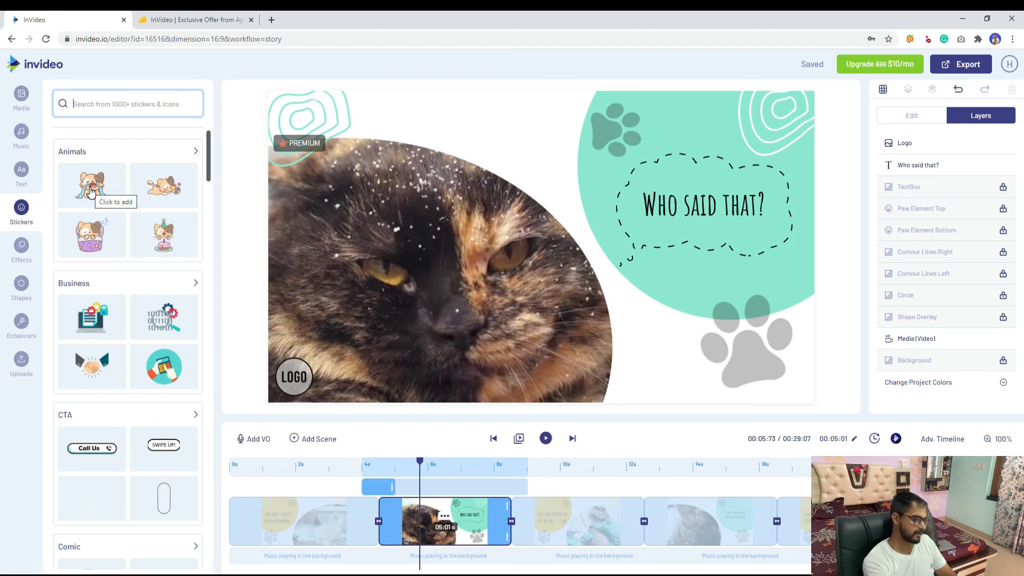
left_click(177, 157)
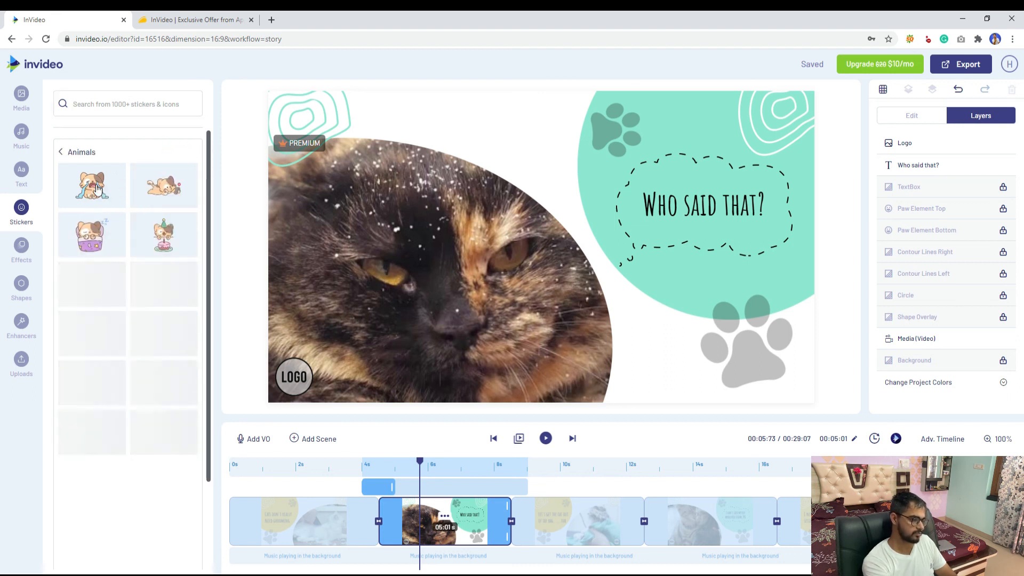
left_click(76, 152)
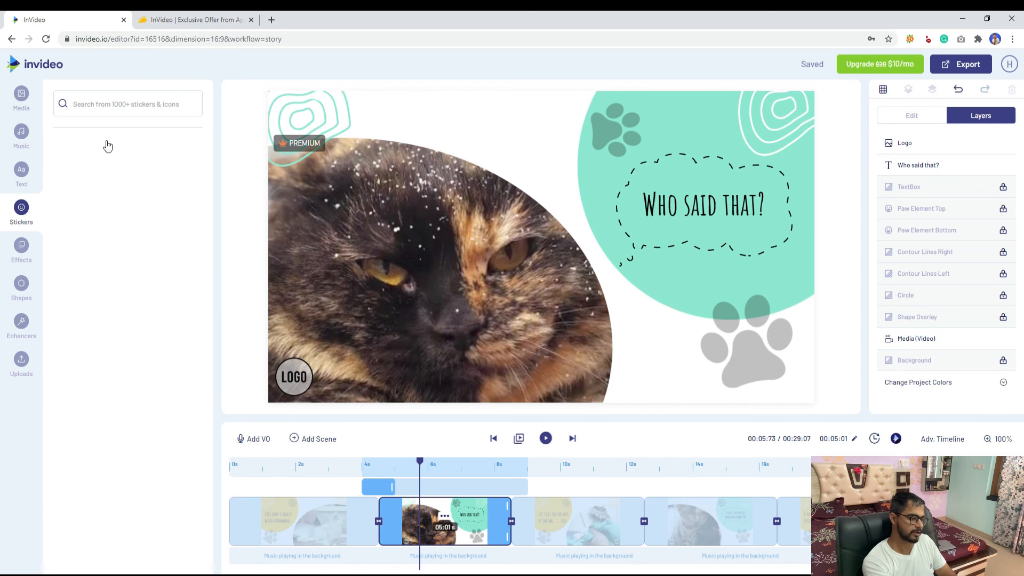
left_click(20, 216)
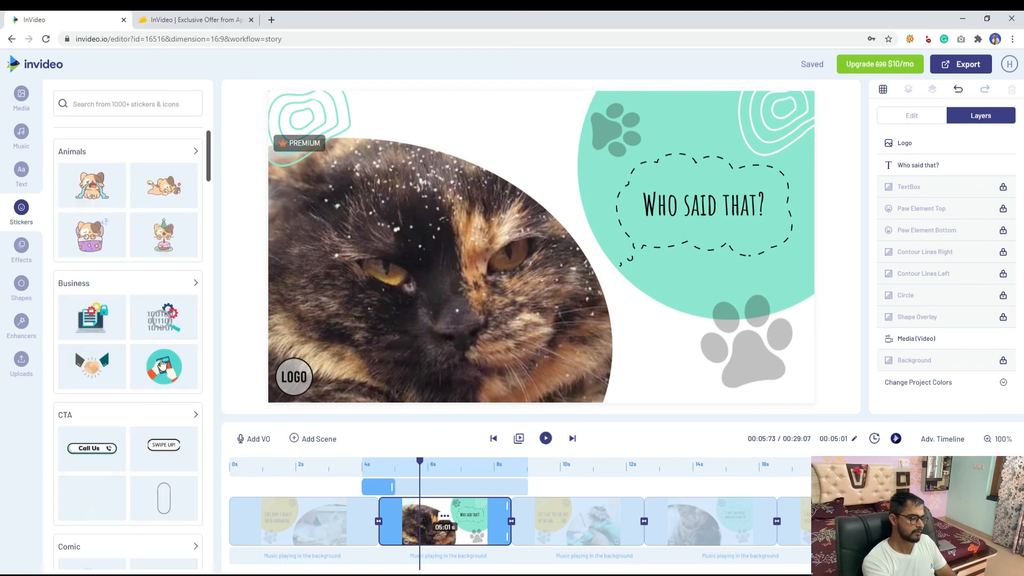
Add the black Subscribe sticker from the CTA category to the second scene and enlarge it
scroll(130, 414, "down", 2)
left_click(85, 303)
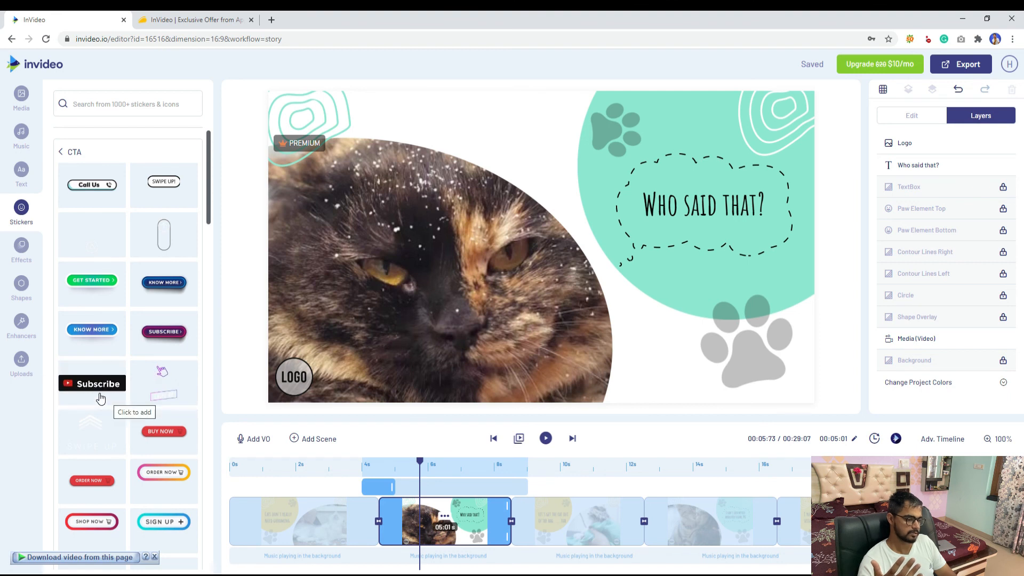
left_click(101, 397)
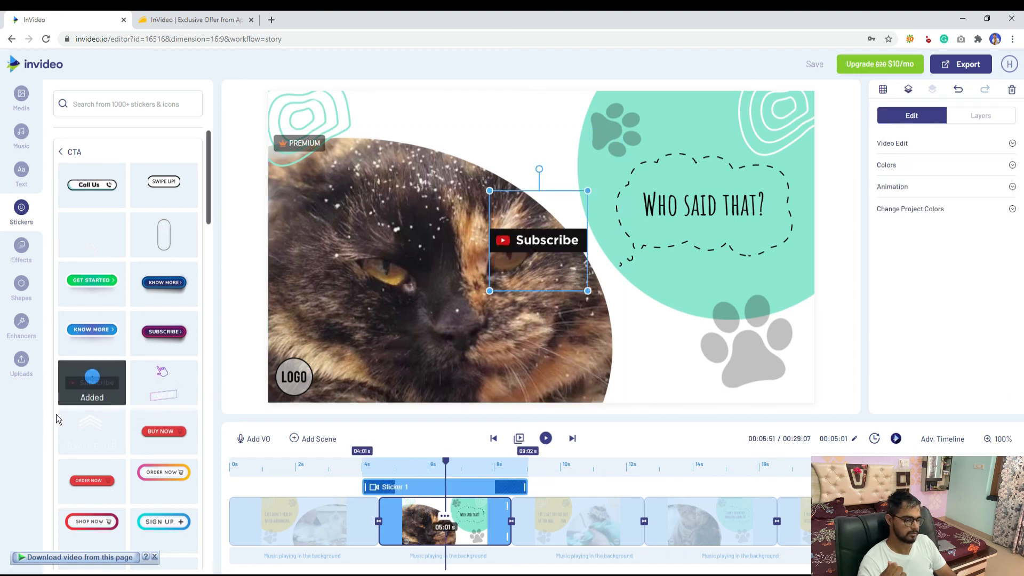
left_click_drag(587, 291, 705, 315)
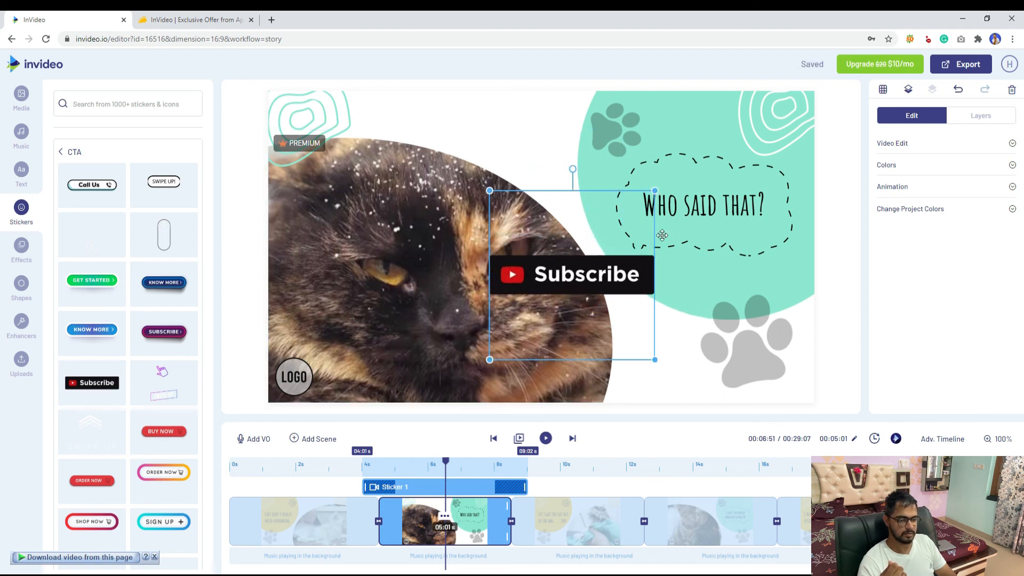
Examine the Subscribe sticker's video edit, color and animation settings
left_click(918, 145)
left_click(916, 143)
left_click(905, 172)
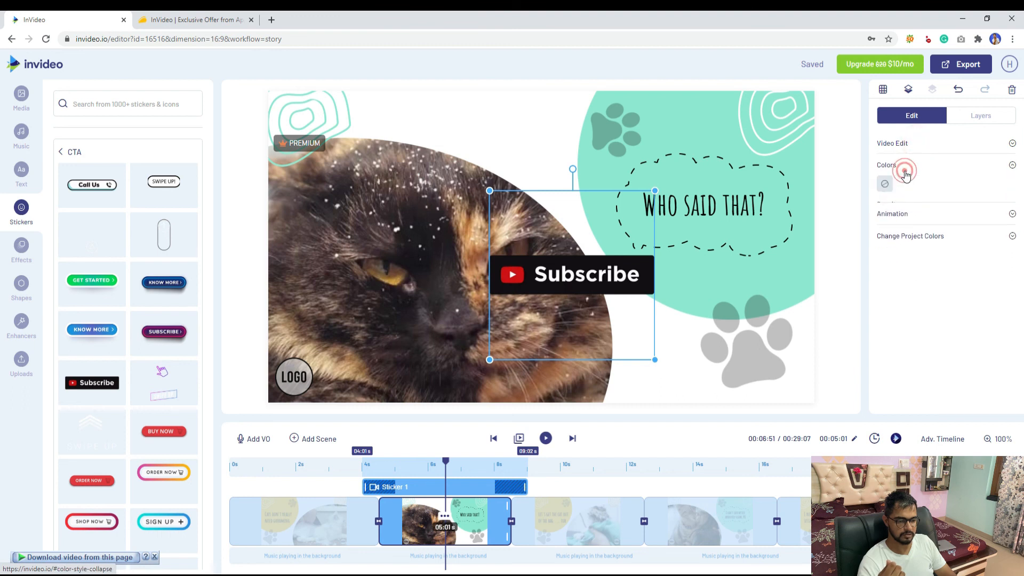
left_click(904, 172)
left_click(904, 188)
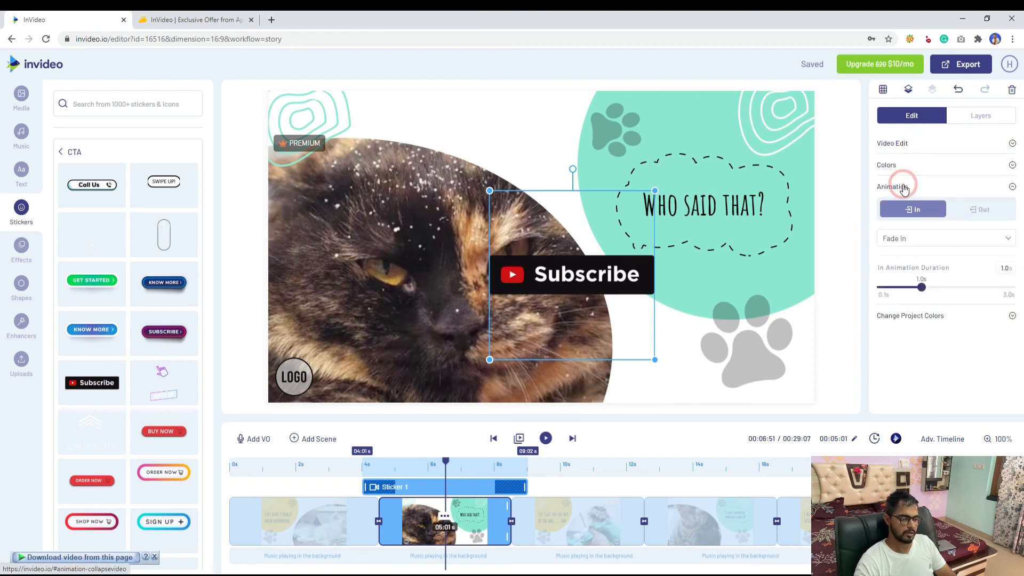
left_click(903, 185)
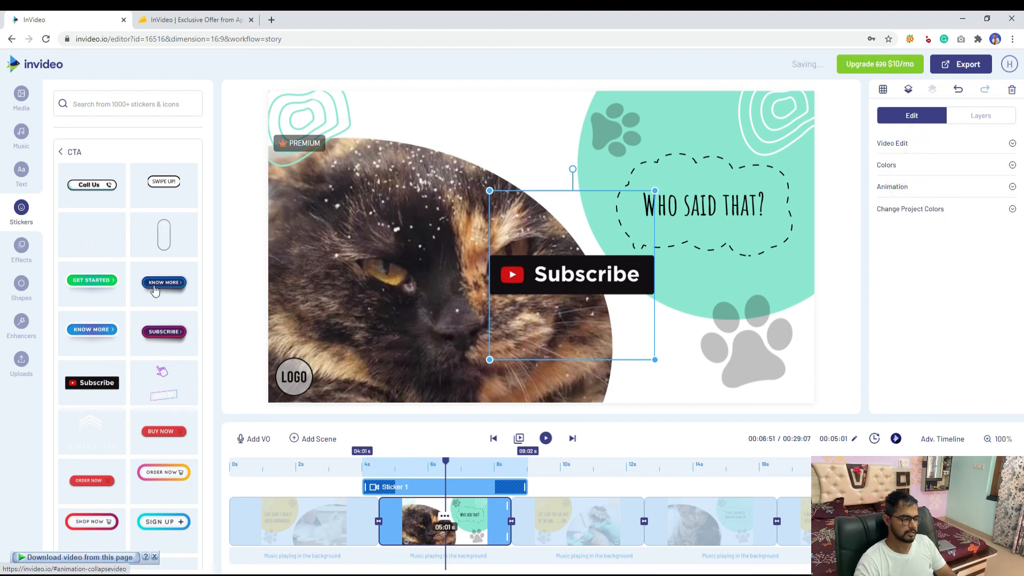
Add the golden Entertainment effect as an overlay on the second scene and set its opacity to 51%
left_click(22, 248)
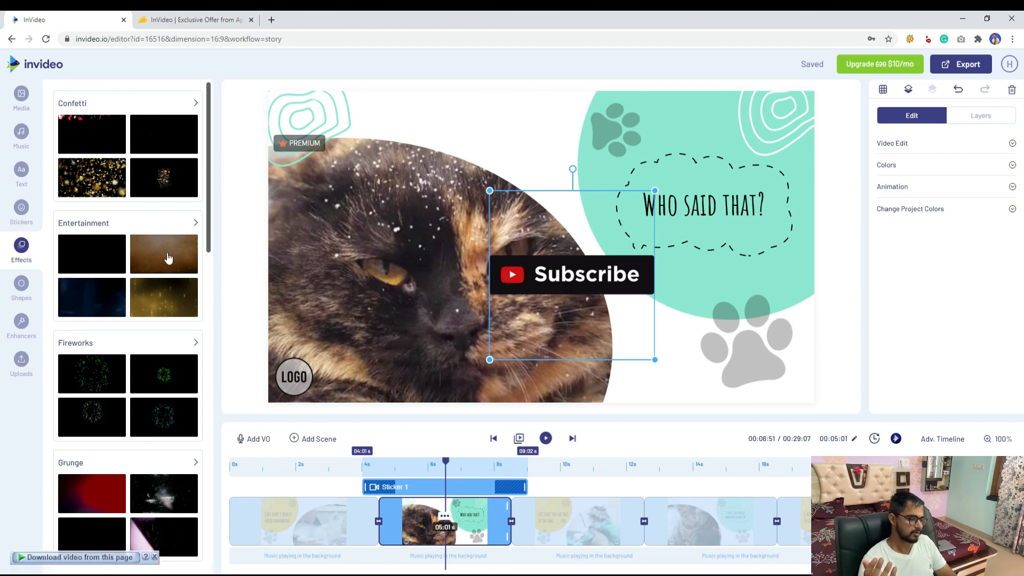
left_click(152, 310)
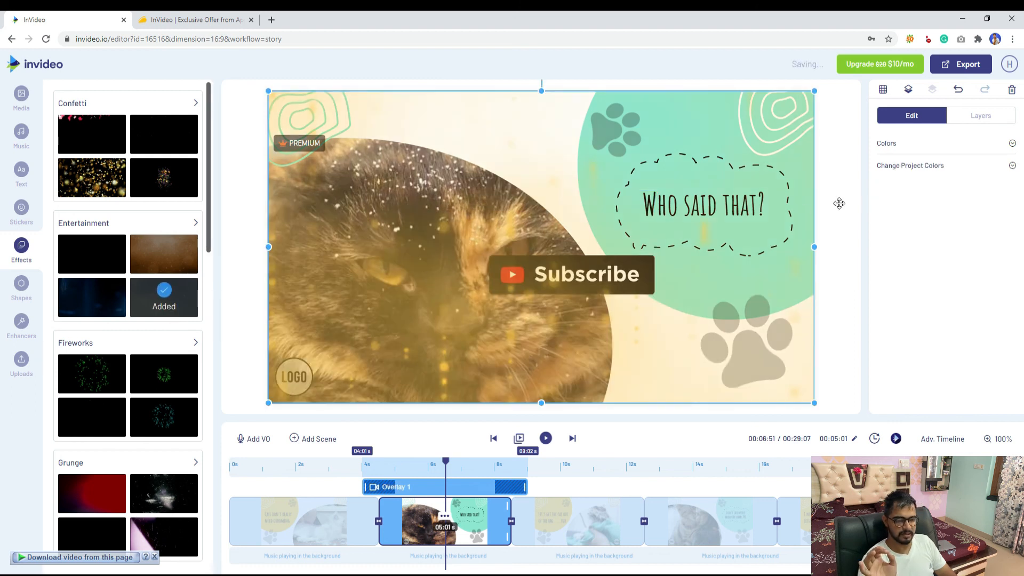
left_click(879, 145)
left_click_drag(977, 194, 929, 195)
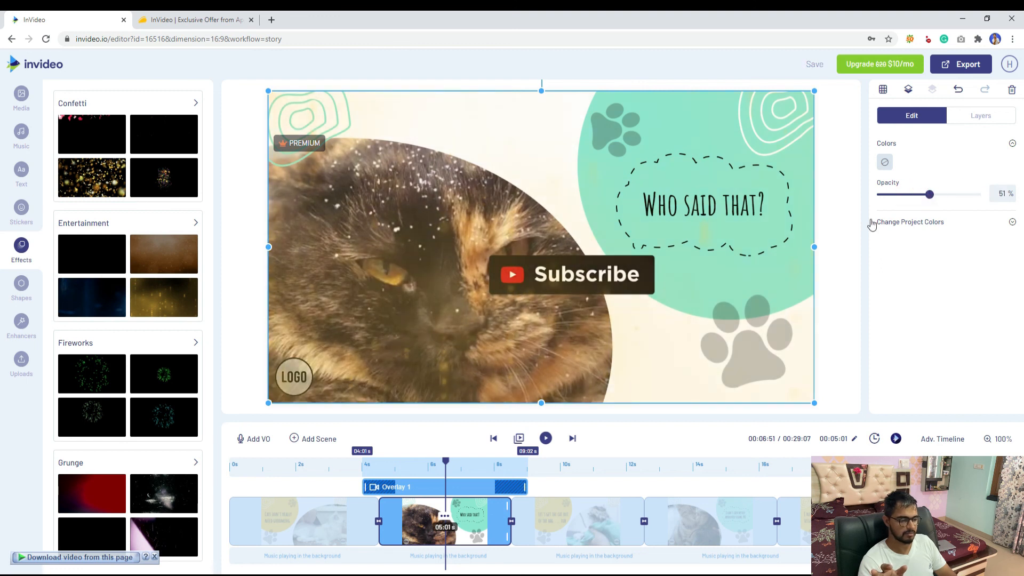
Preview the second scene with the Subscribe sticker and golden overlay, and return to the editor
left_click(545, 438)
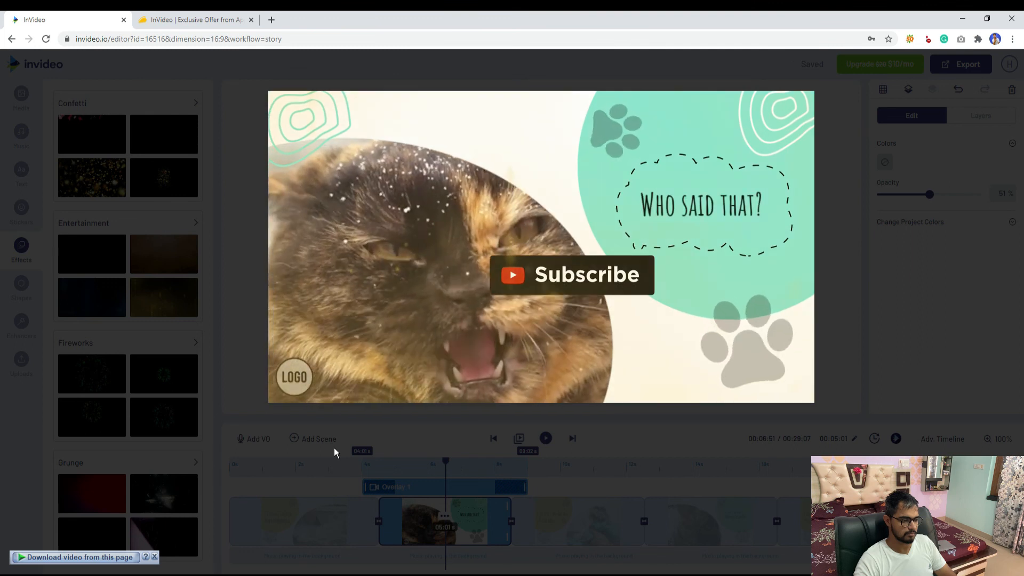
left_click(289, 329)
left_click(790, 299)
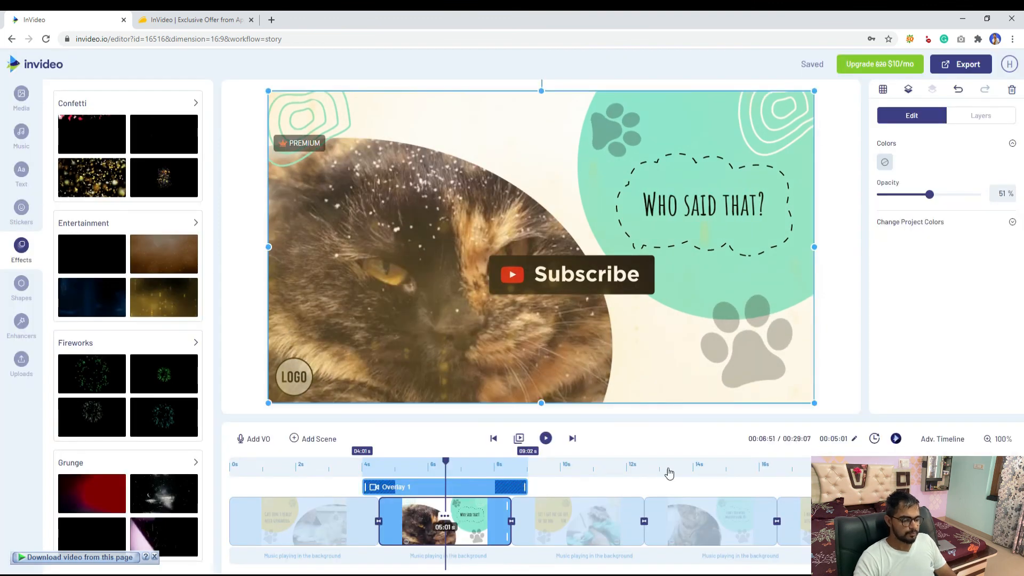
Switch to the advanced timeline and inspect the Sticker 1 and Logo layers of Scene 2
left_click(942, 438)
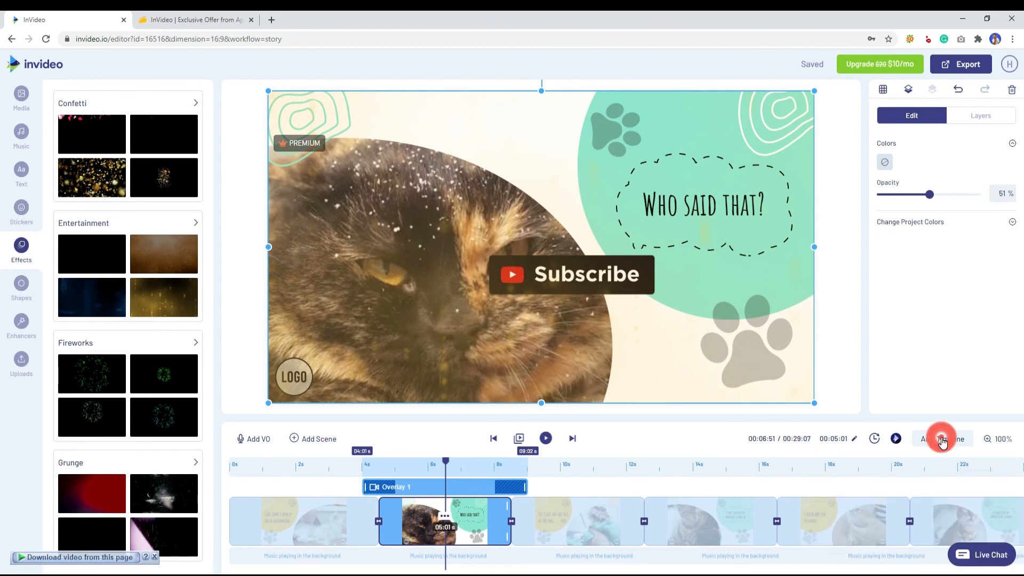
left_click(260, 502)
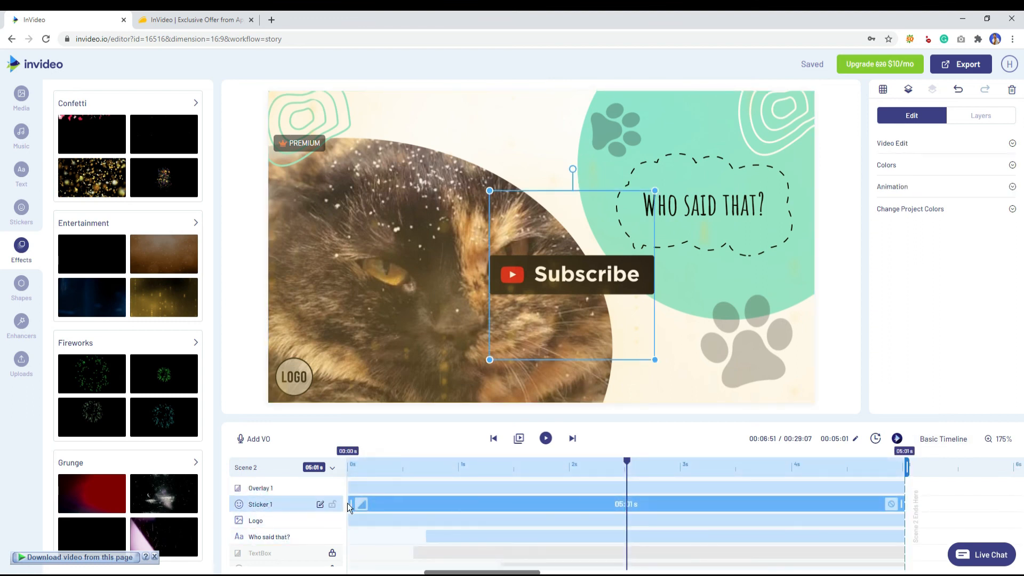
mouse_move(350, 504)
left_mouse_down()
mouse_move(491, 510)
mouse_move(350, 507)
left_mouse_up()
left_click(288, 521)
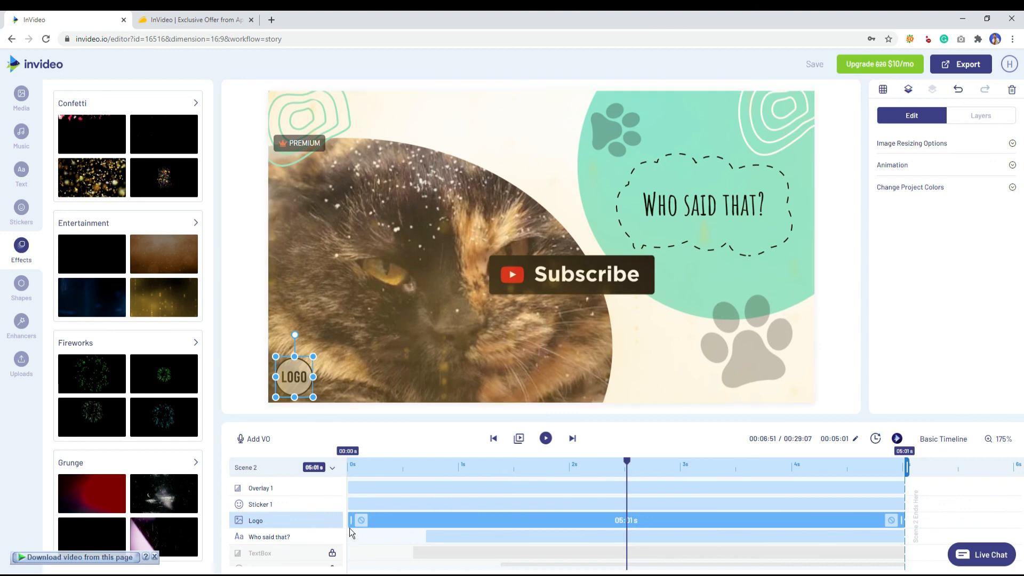
Examine the shape library's categories, including the full Line and Outline collections
left_click(21, 285)
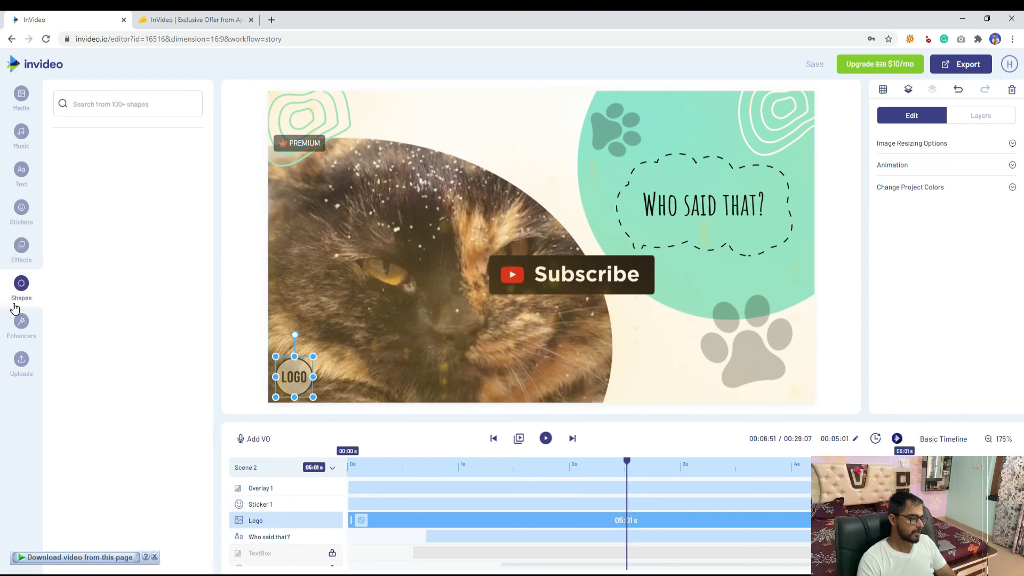
scroll(93, 336, "down", 3)
scroll(134, 265, "up", 3)
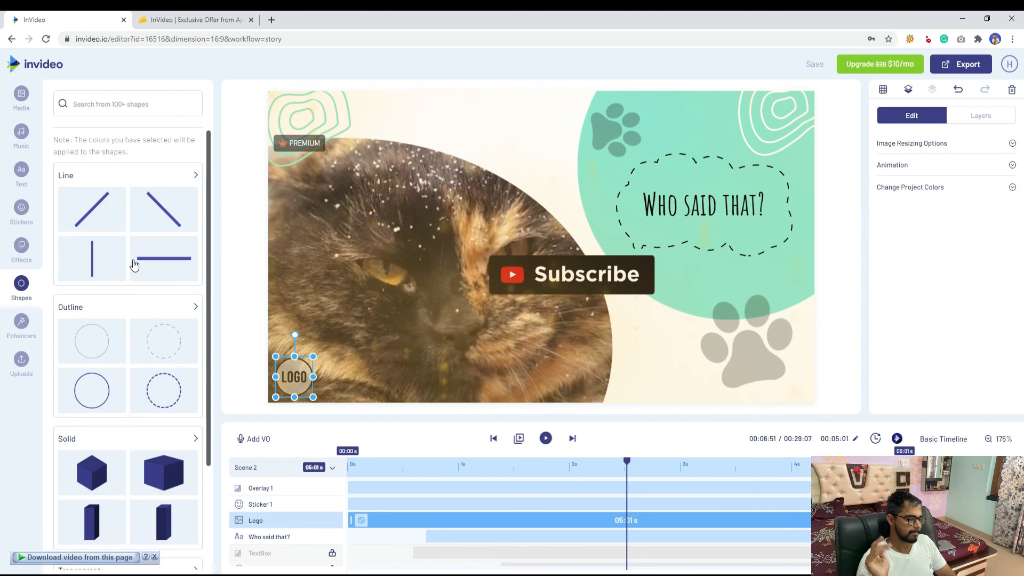
left_click(195, 176)
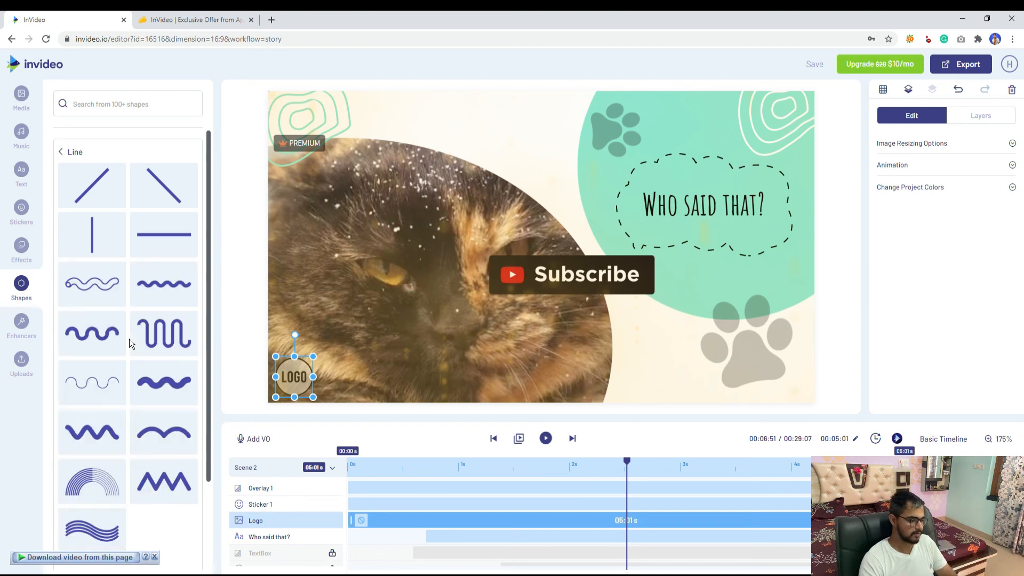
scroll(147, 423, "down", 1)
scroll(146, 423, "up", 1)
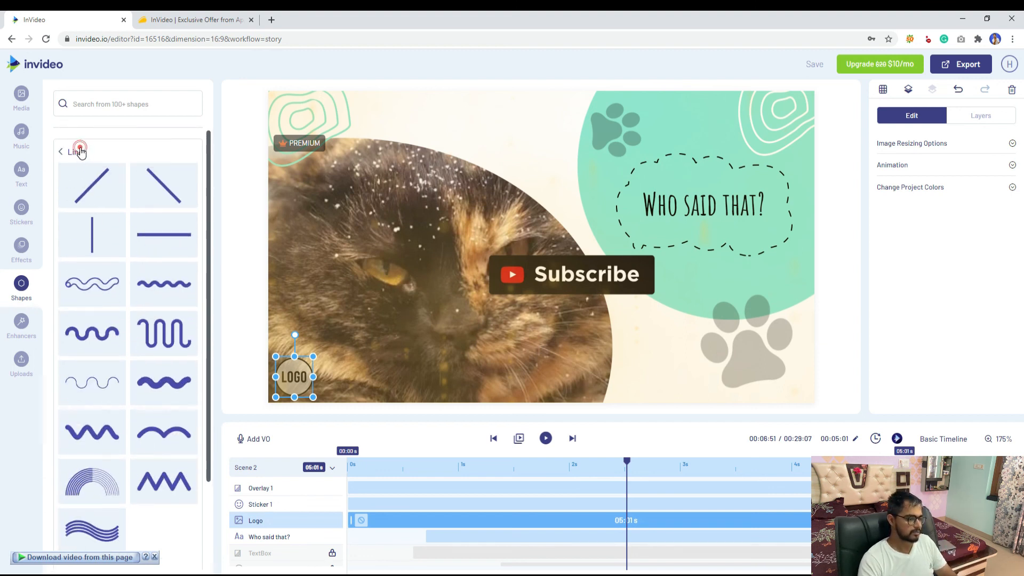
left_click(80, 151)
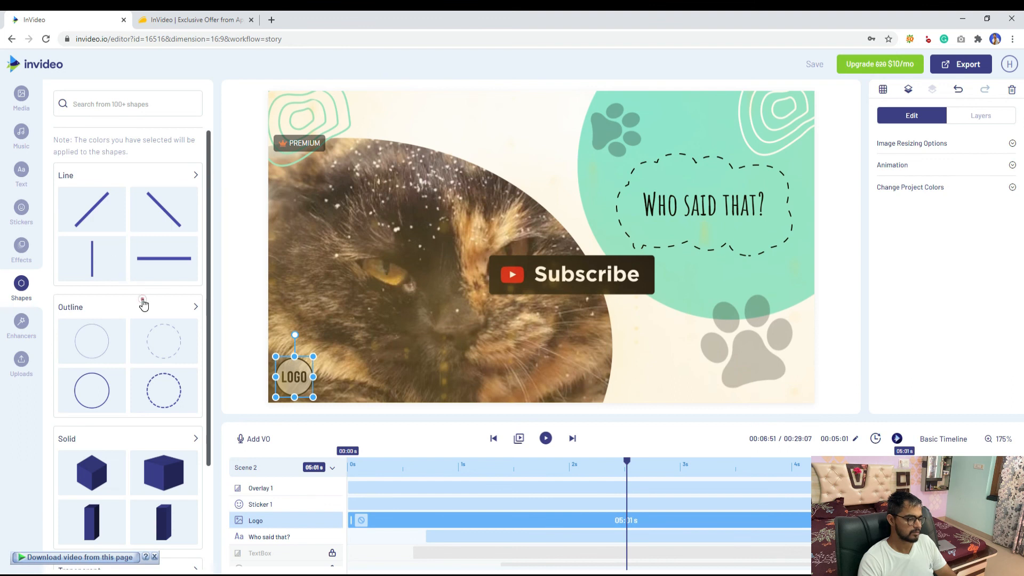
left_click(143, 304)
scroll(121, 303, "down", 8)
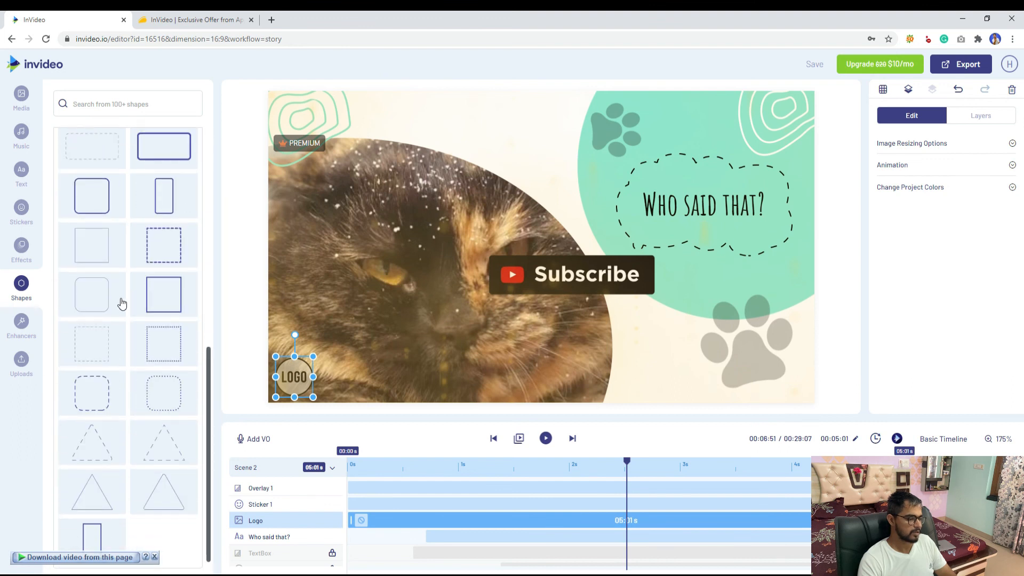
scroll(74, 179, "up", 8)
left_click(67, 152)
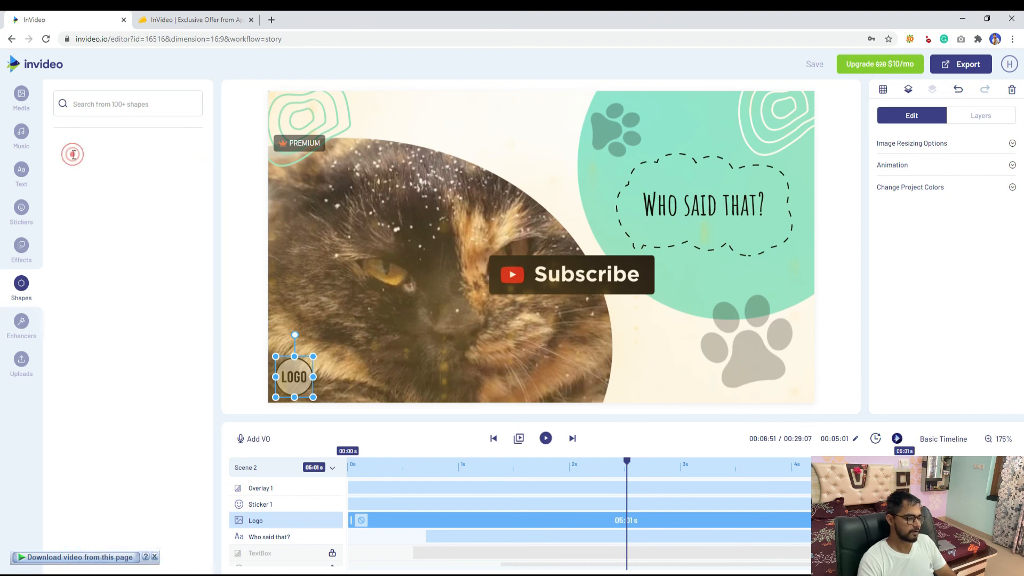
Add the X shape from the Transparent category above the Subscribe sticker and set its opacity to 100%
scroll(132, 363, "down", 3)
left_click(119, 442)
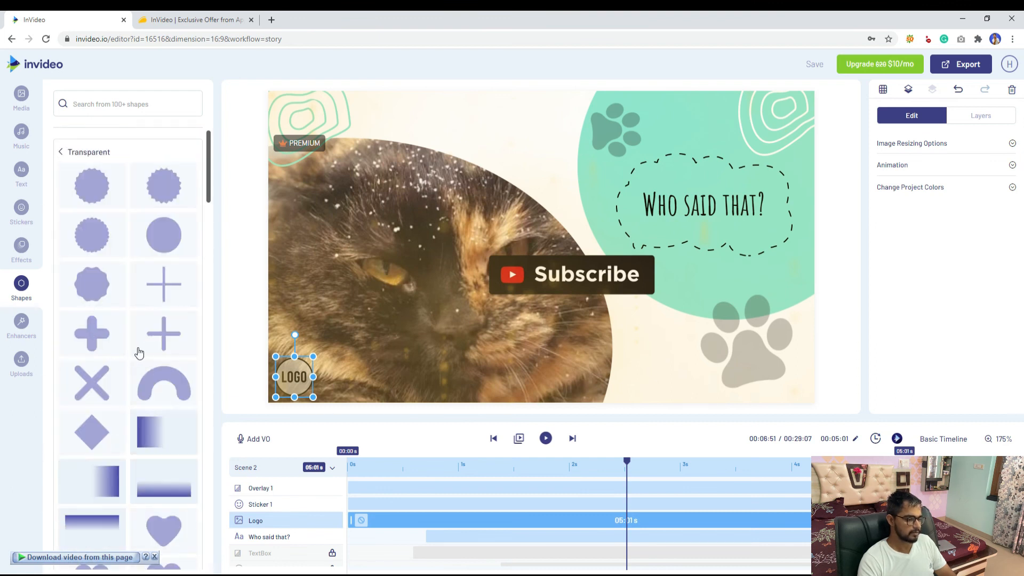
left_click(83, 394)
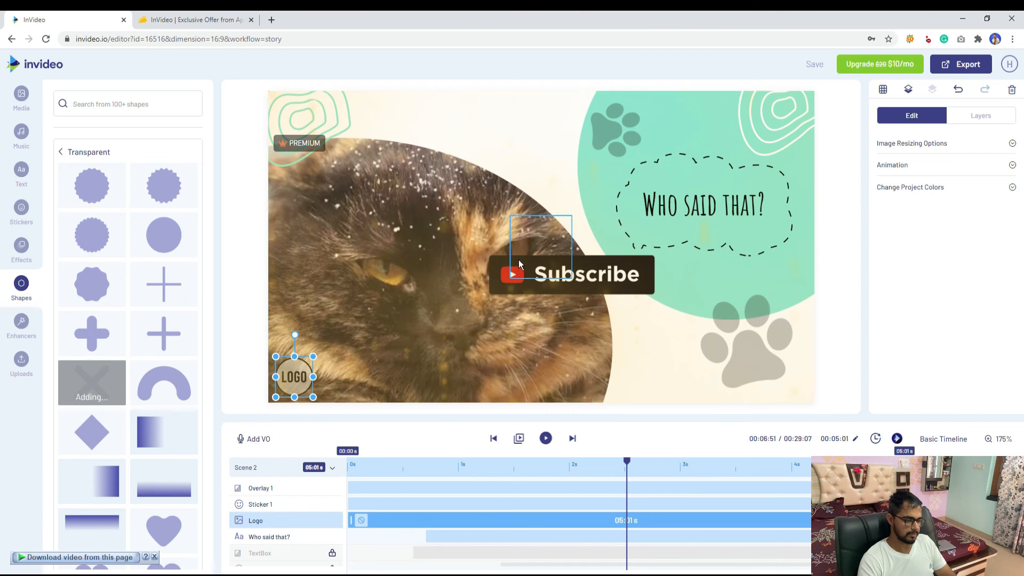
left_click_drag(552, 242, 534, 150)
left_click(908, 142)
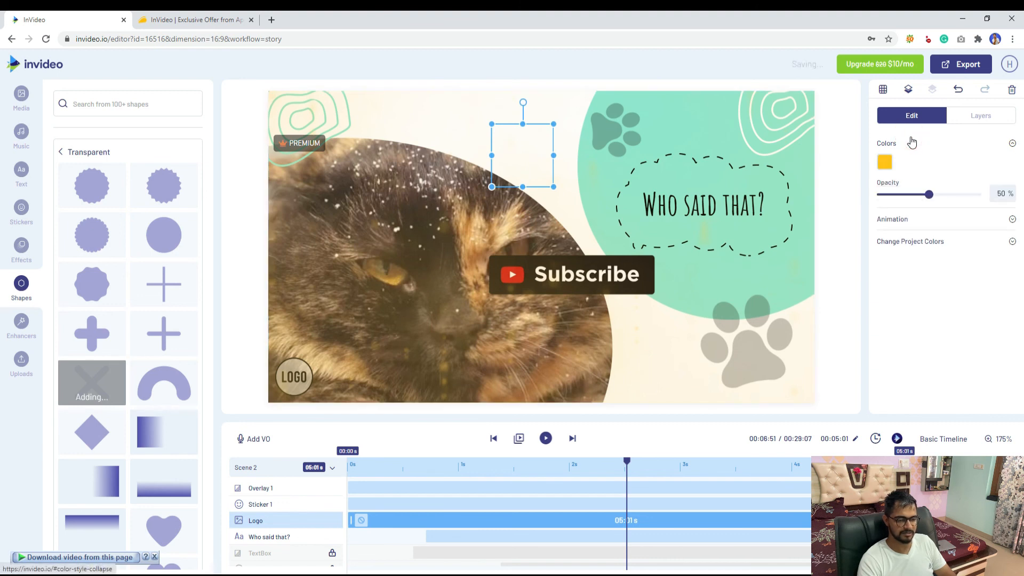
left_click_drag(943, 200, 979, 201)
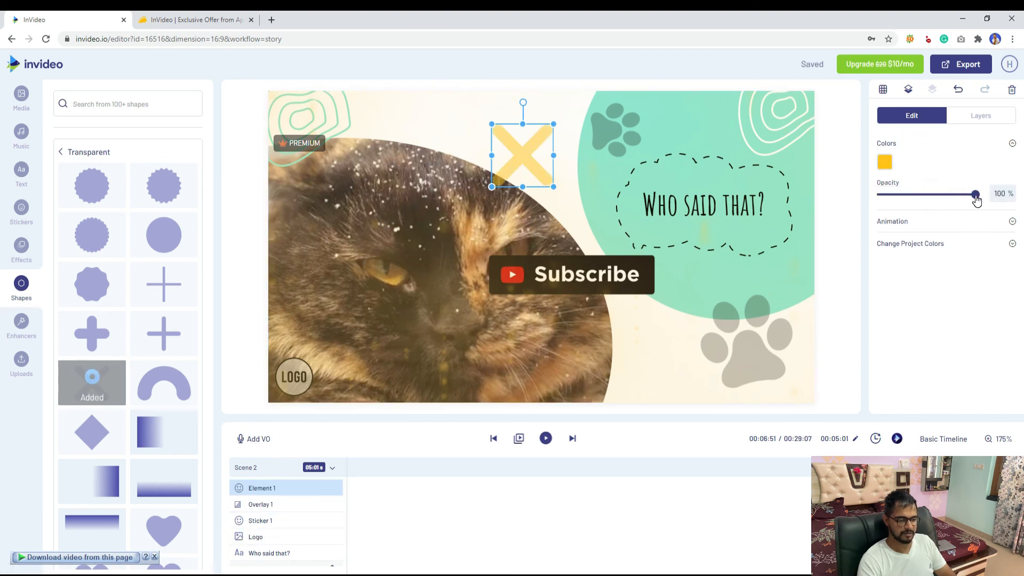
Recolour the X shape above the Subscribe sticker to green #26d066
left_click(887, 165)
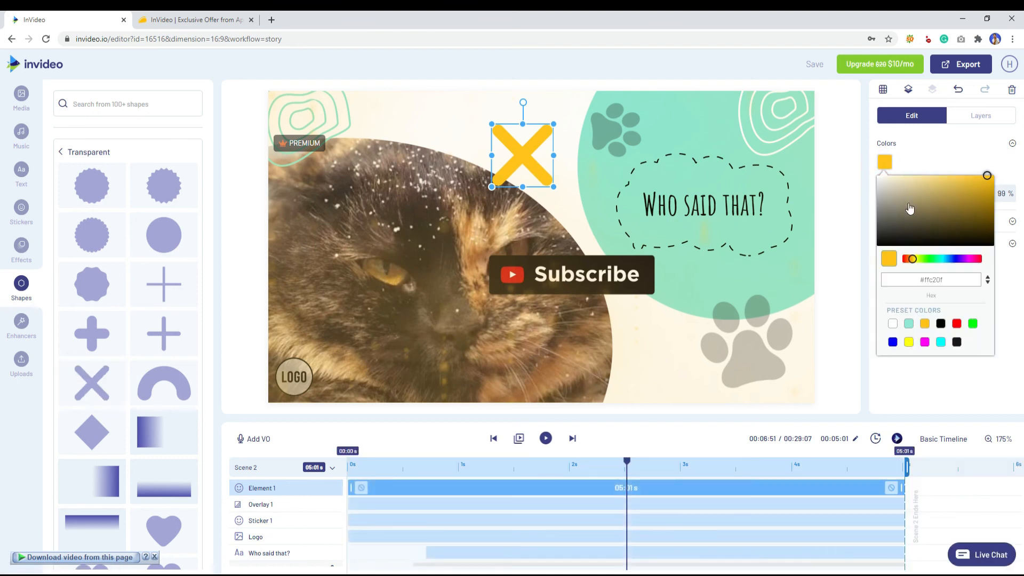
left_click_drag(944, 259, 933, 259)
left_click(973, 189)
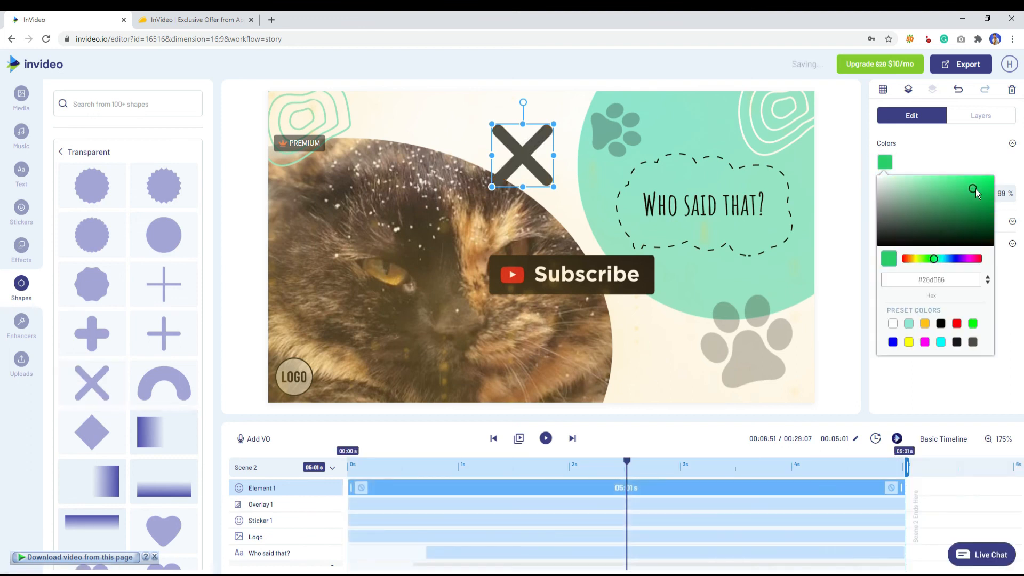
left_click(966, 158)
left_click(965, 152)
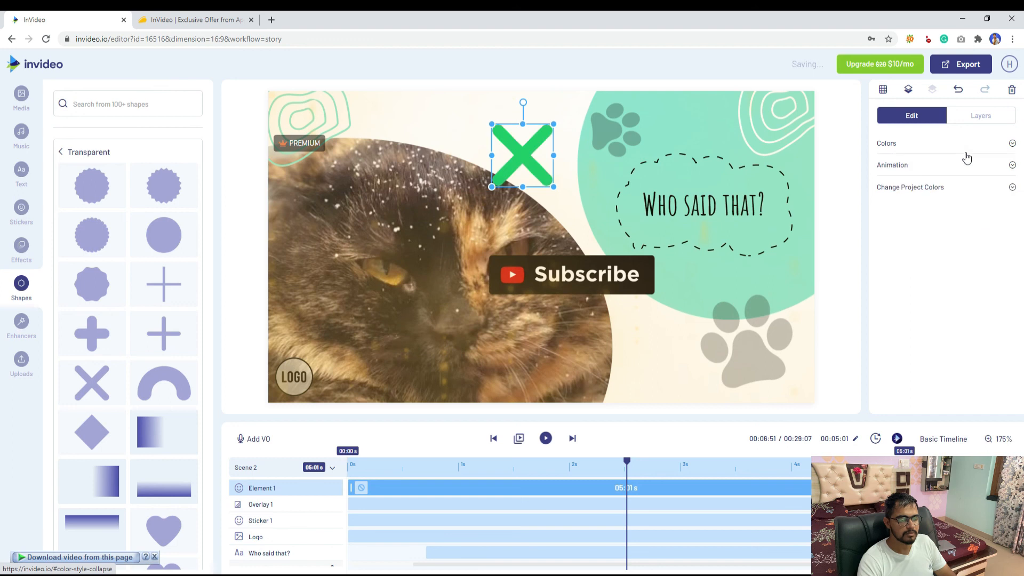
Set the green X shape's opacity to 45% and enlarge it to about three times its size, overlapping the Subscribe sticker
left_click(904, 146)
left_click(955, 196)
left_click_drag(954, 196, 925, 195)
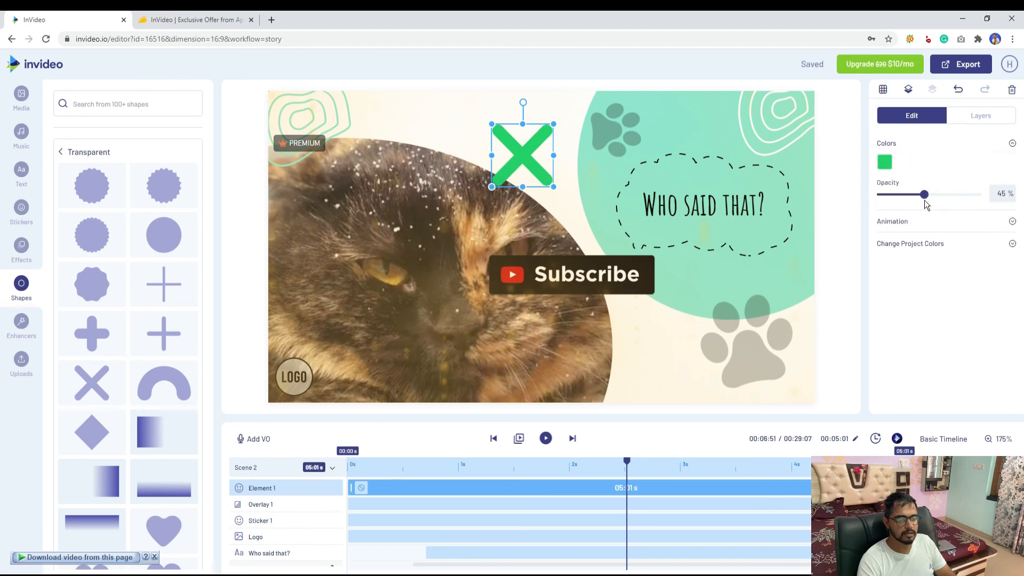
left_click_drag(554, 189, 722, 270)
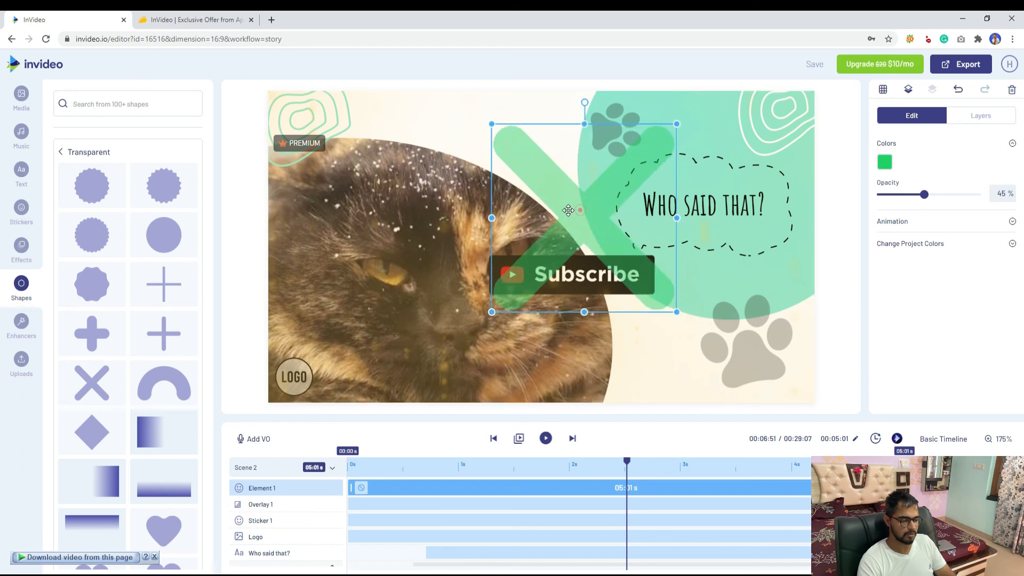
left_click_drag(569, 210, 521, 209)
Move the enlarged X over the "Who said that?" text and browse the Enhancers' mask collection through the letter and number masks
left_click(19, 327)
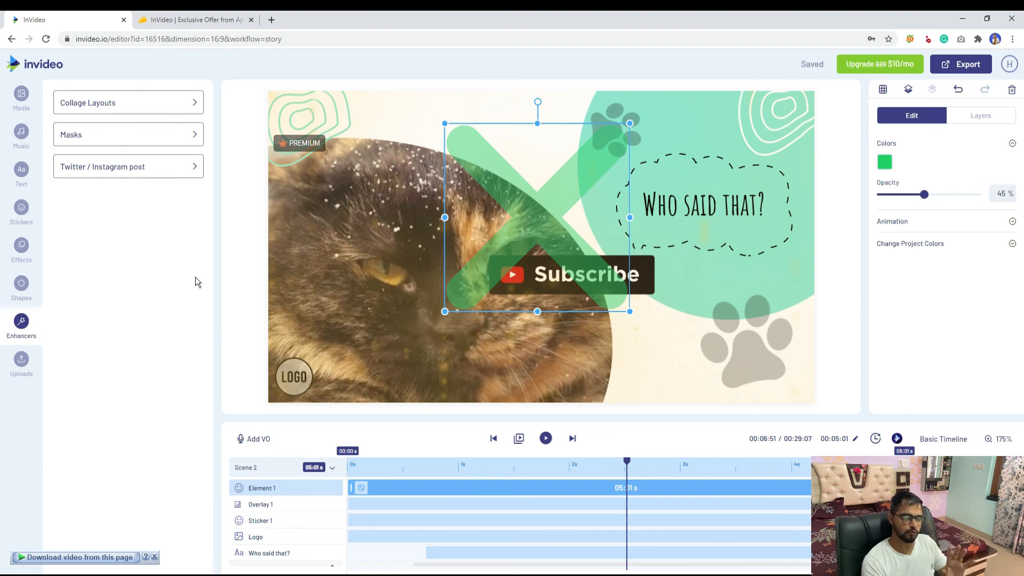
left_click(96, 138)
left_click_drag(628, 200, 805, 174)
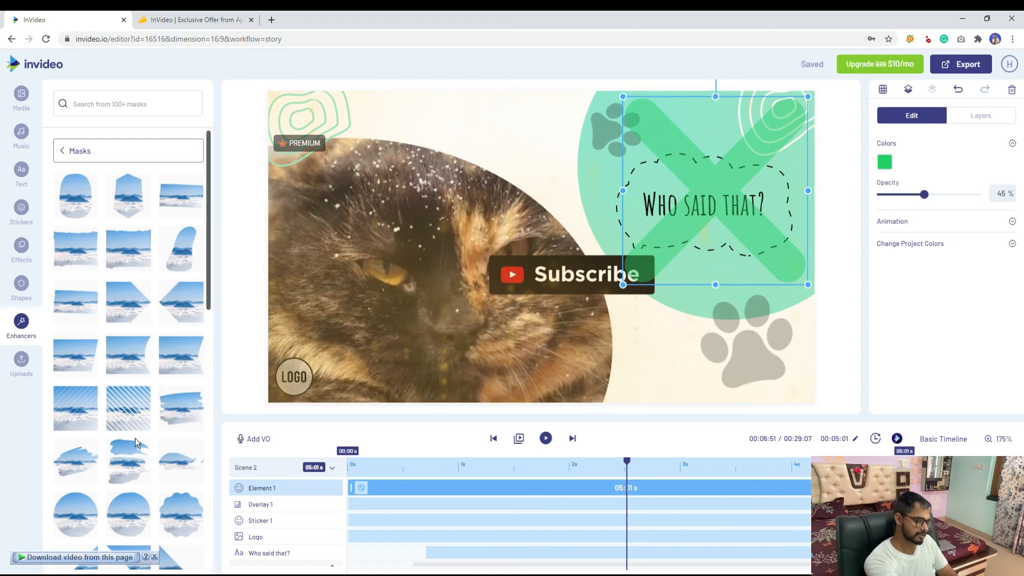
scroll(135, 443, "down", 6)
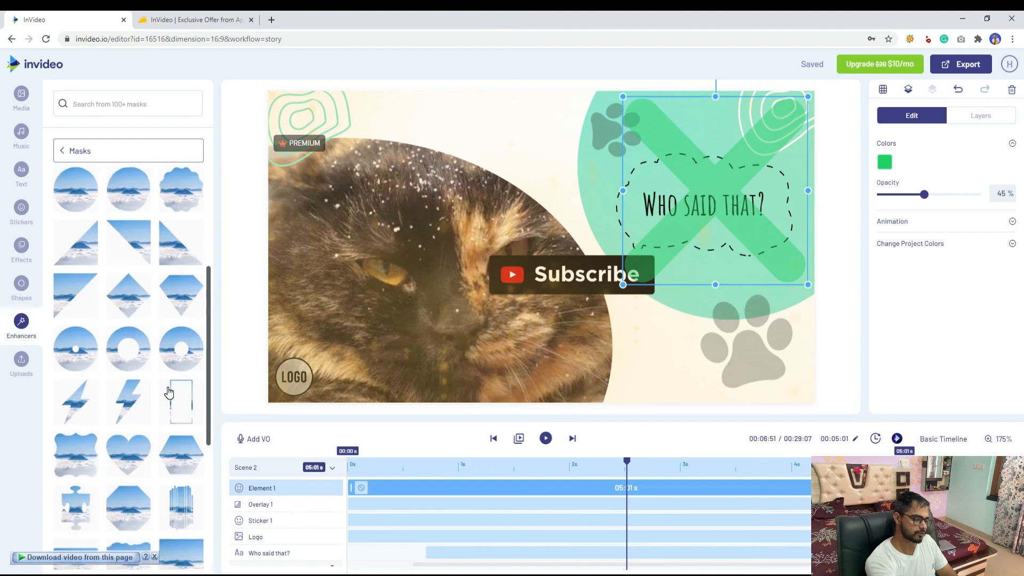
scroll(168, 392, "down", 5)
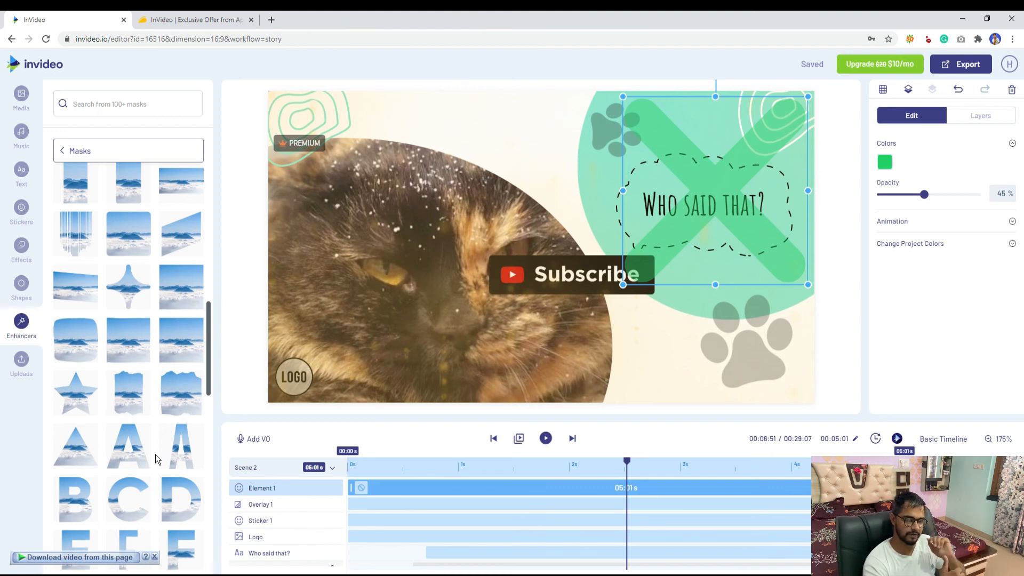
scroll(155, 454, "down", 10)
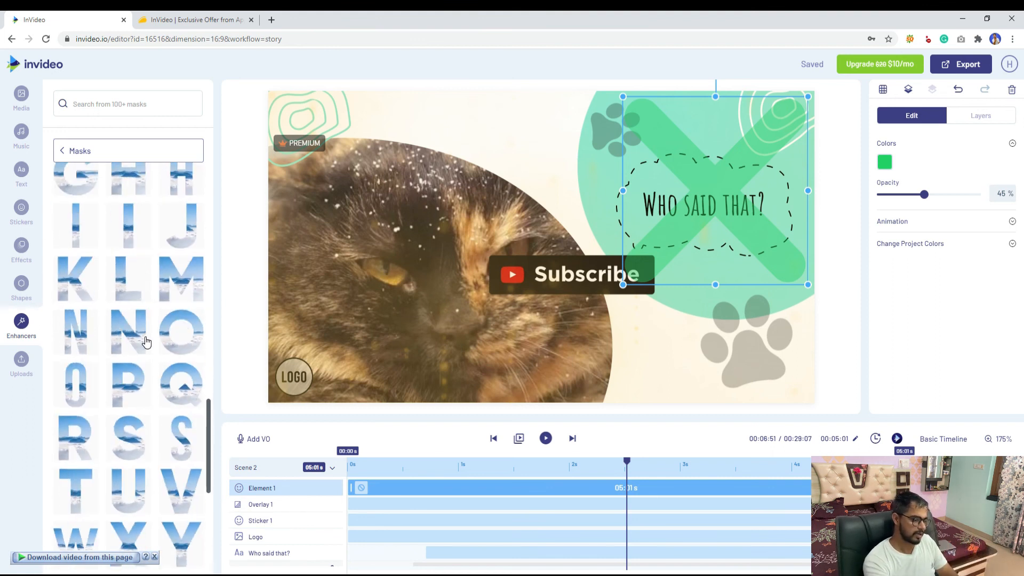
scroll(146, 460, "down", 1)
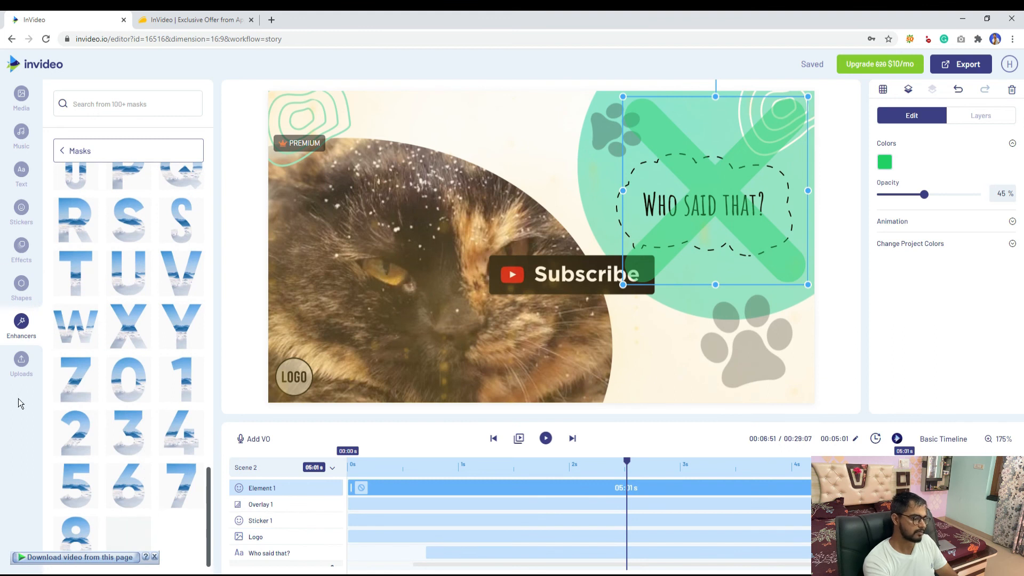
Review the uploaded media, the music collection and the ready-made text boxes
left_click(23, 362)
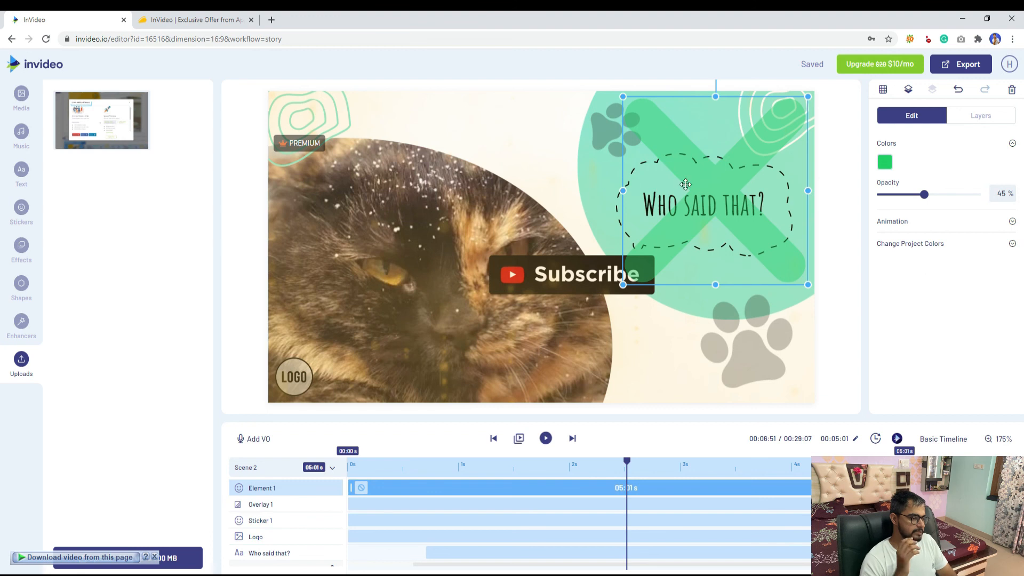
left_click(20, 139)
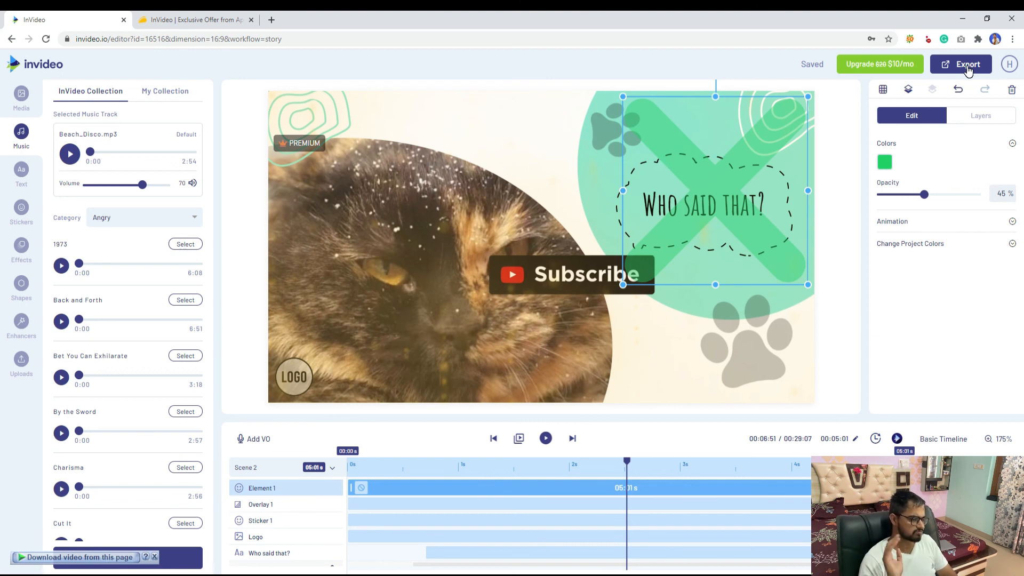
left_click(17, 176)
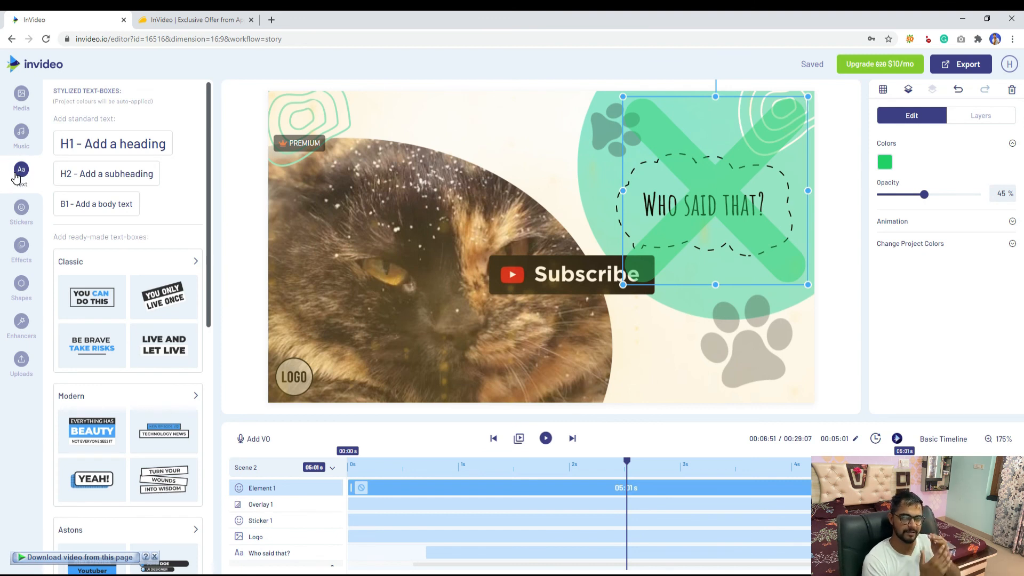
mouse_move(137, 366)
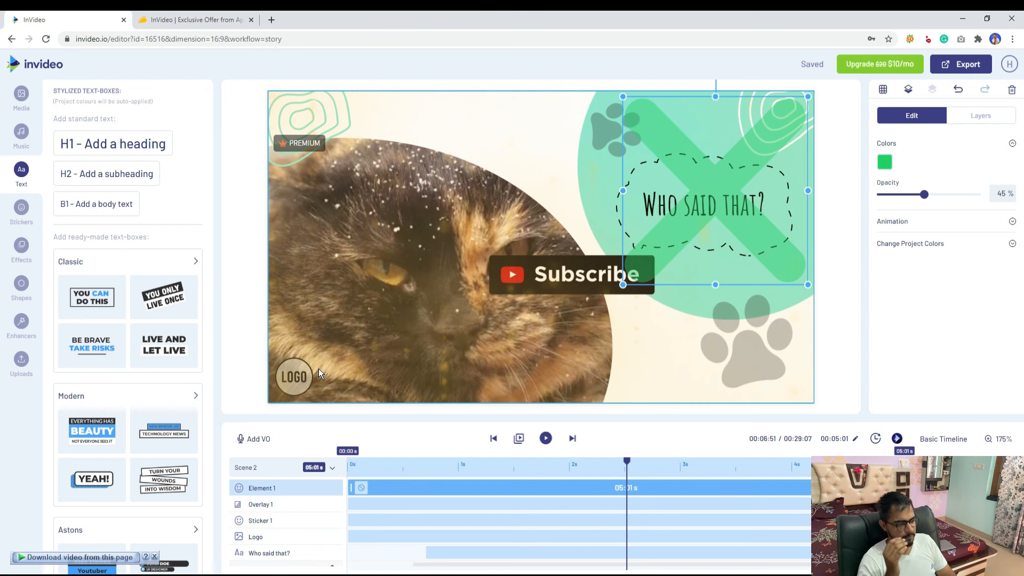
Shift the golden overlay toward the canvas's upper right and delete the round logo from Scene 2
left_click(291, 379)
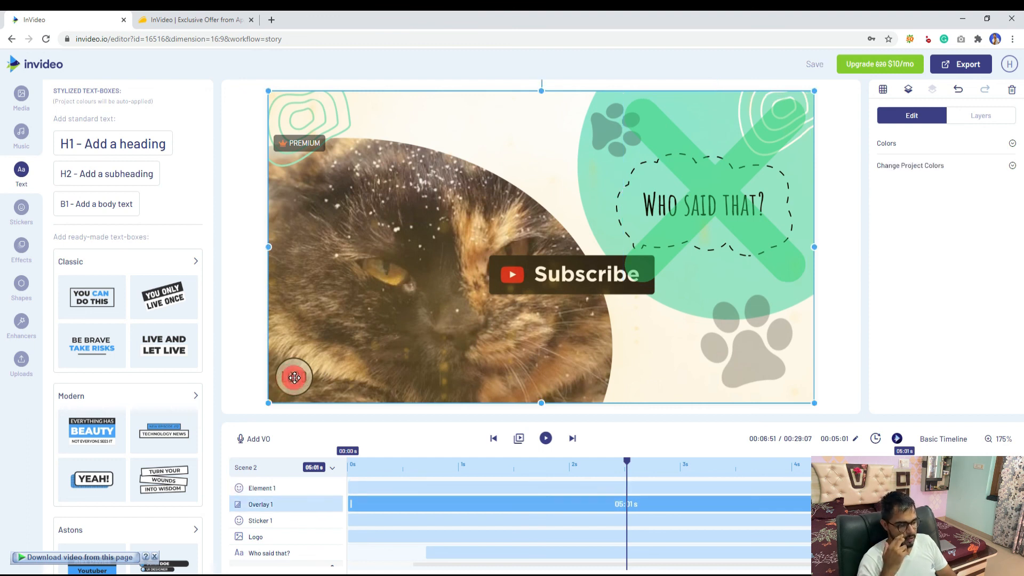
left_click_drag(294, 376, 297, 384)
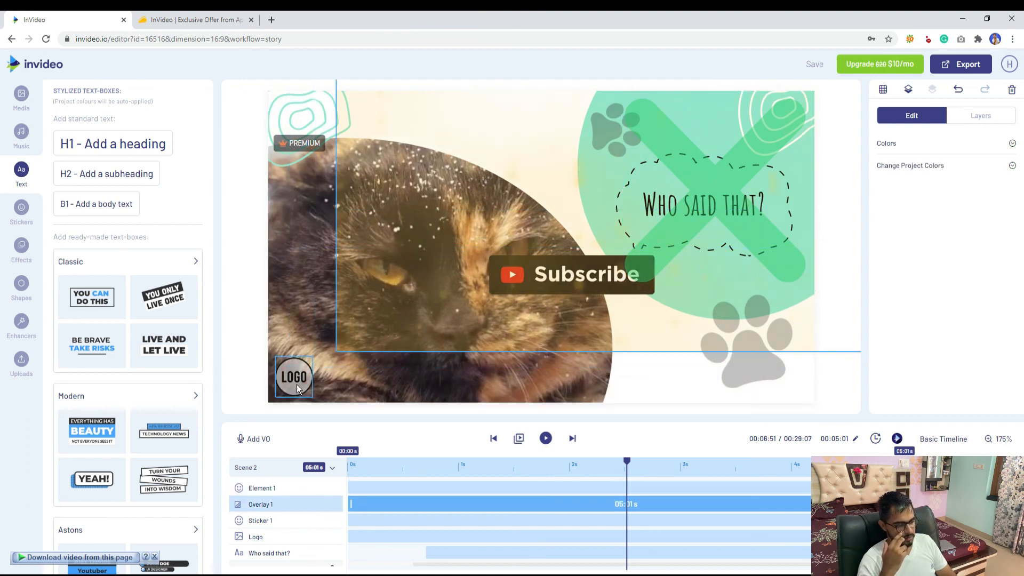
left_click(292, 376)
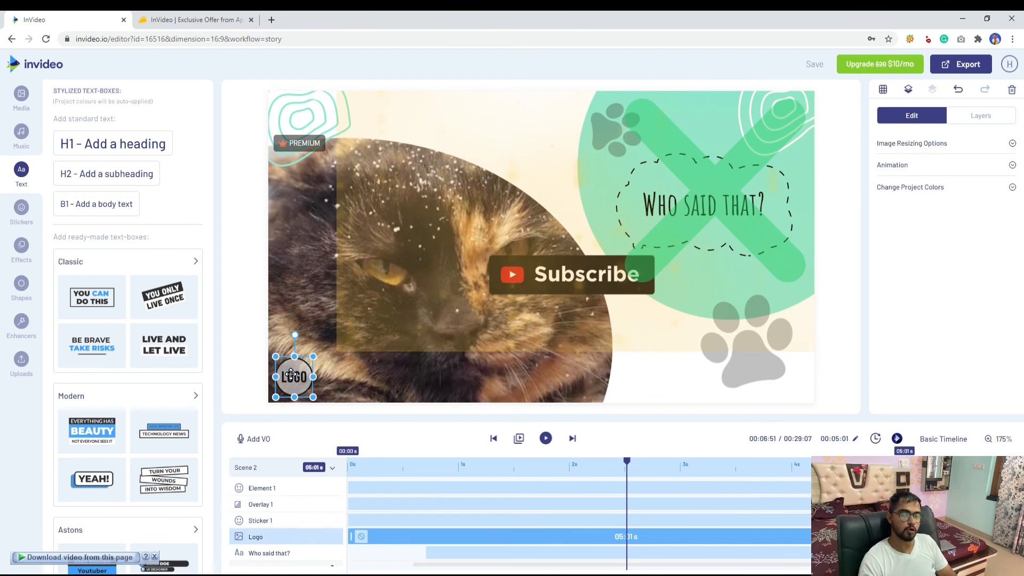
left_click(1009, 64)
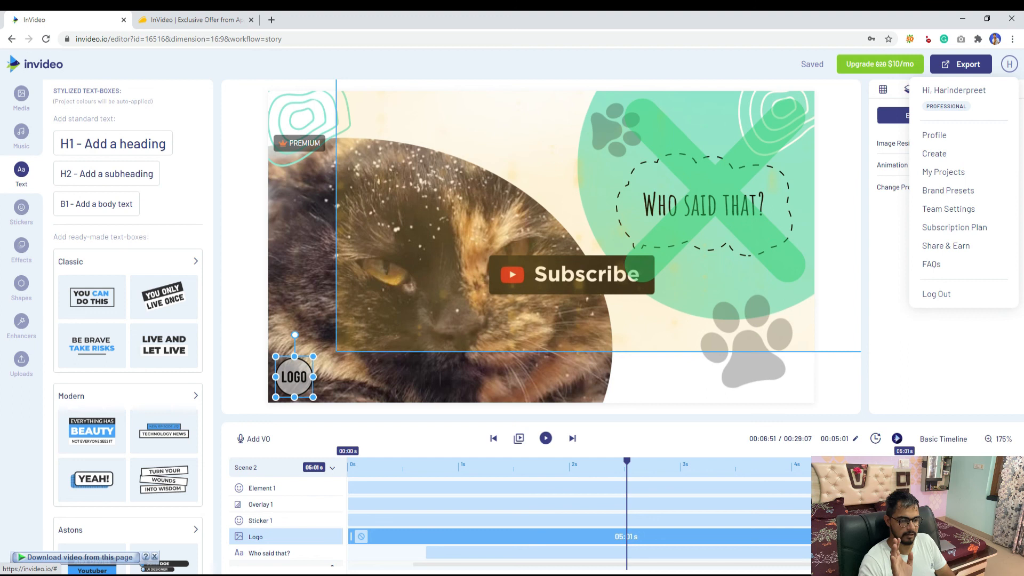
left_click(1009, 64)
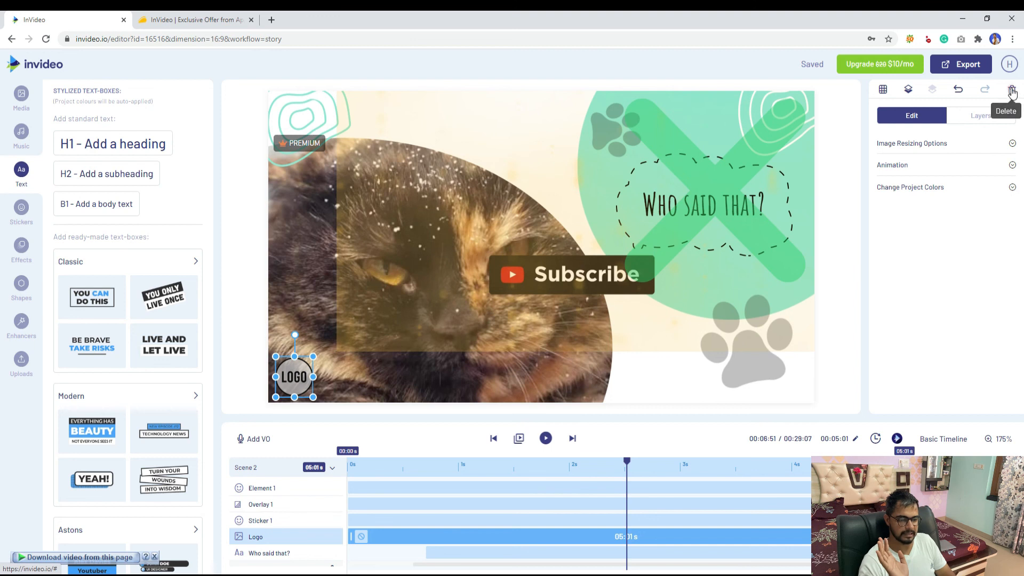
key("Delete")
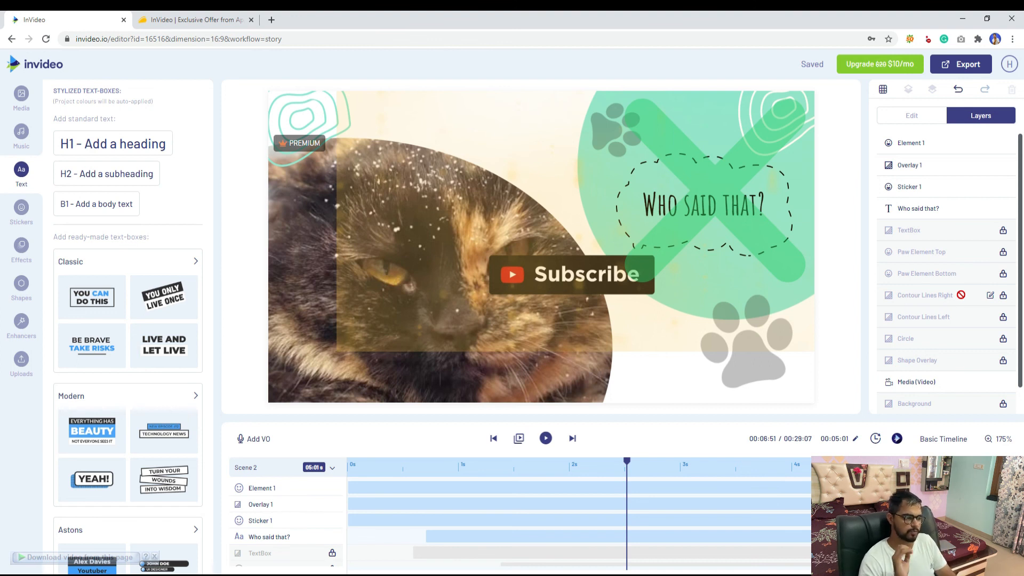
Switch to the AppSumo page with the InVideo lifetime deal
left_click(194, 18)
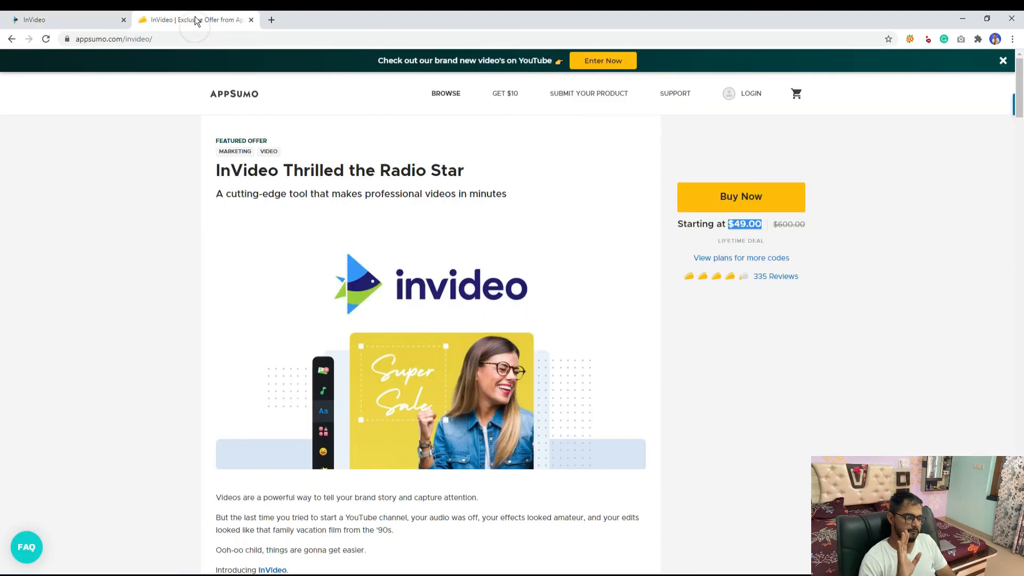